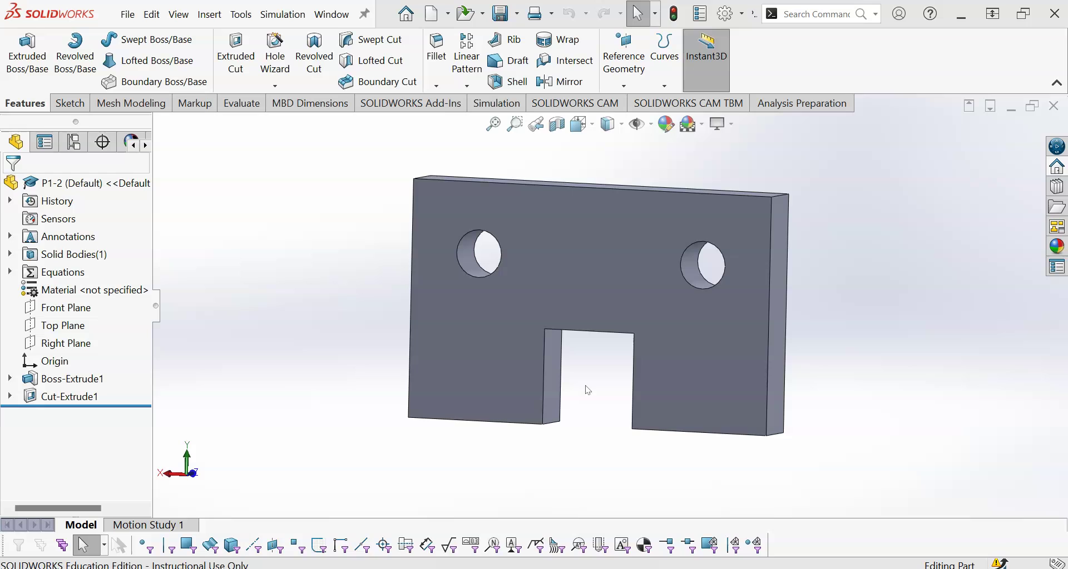
# Create a new drawing on a standard B (ANSI) Landscape sheet with the sheet format displayed.
pyautogui.click(128, 15)
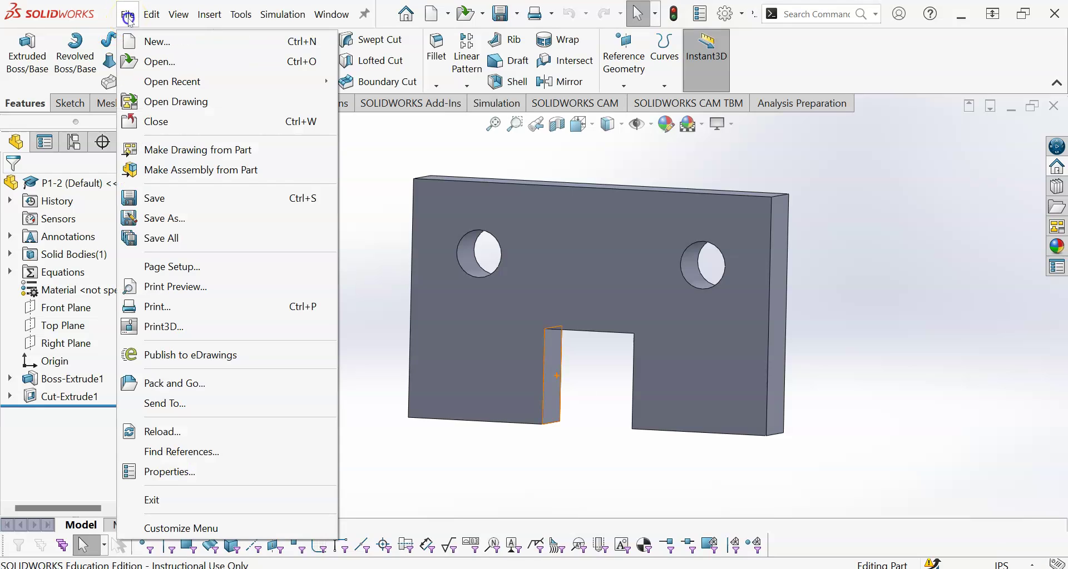
pyautogui.click(161, 43)
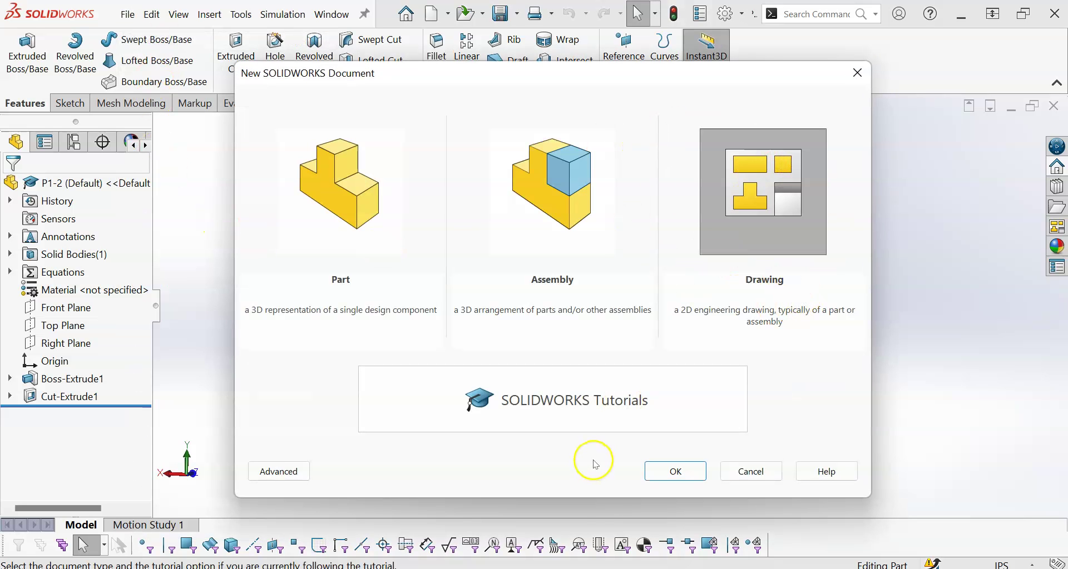
pyautogui.click(674, 473)
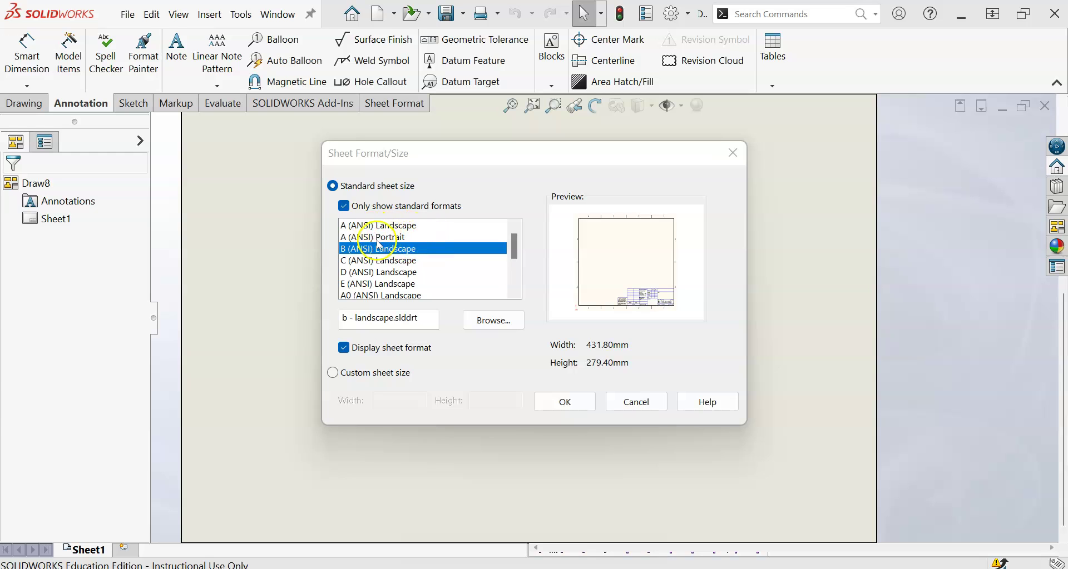
pyautogui.scroll(-1, 384, 265)
pyautogui.scroll(1, 383, 264)
pyautogui.click(565, 401)
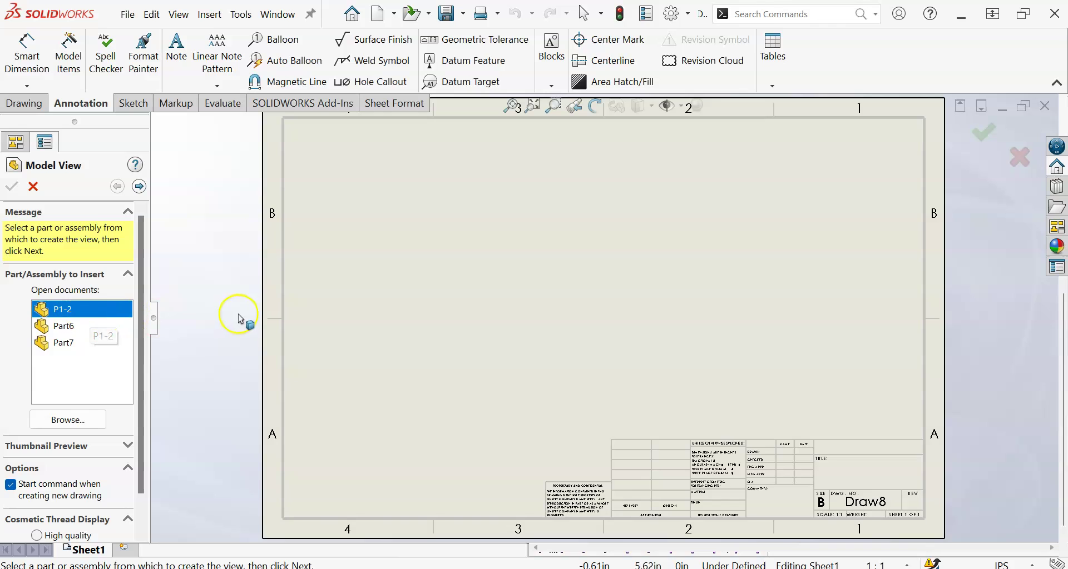
# Place a front view of part P1-2 on the left half of the sheet without adding projected views.
pyautogui.doubleClick(66, 310)
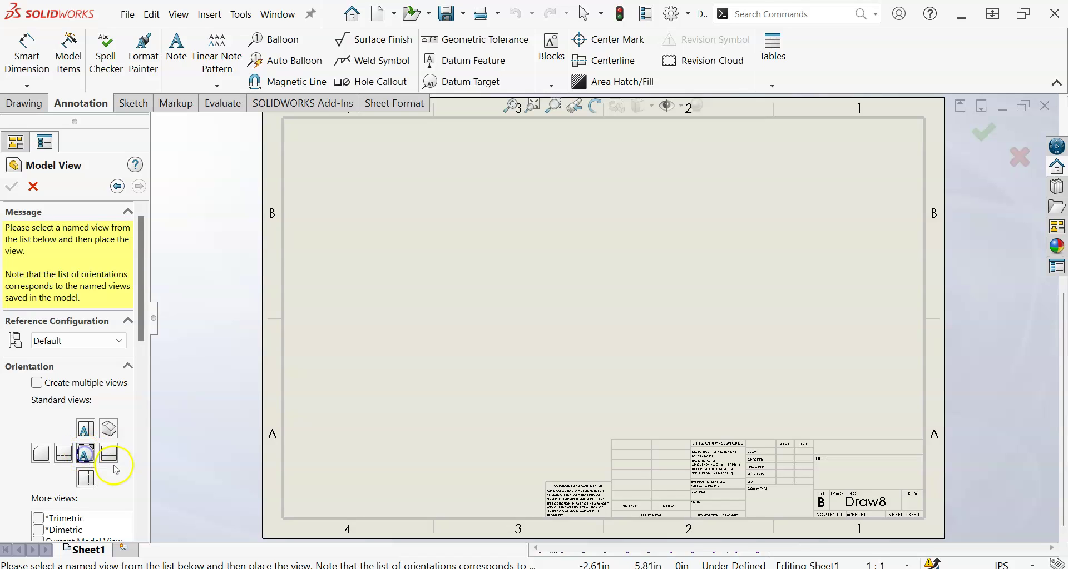
pyautogui.click(473, 309)
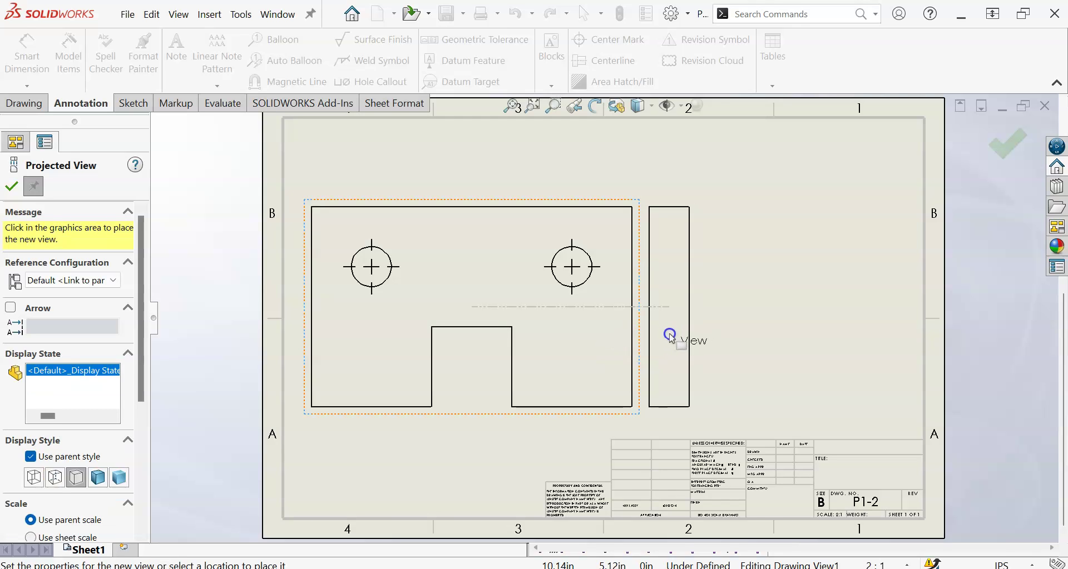
pyautogui.press('Escape')
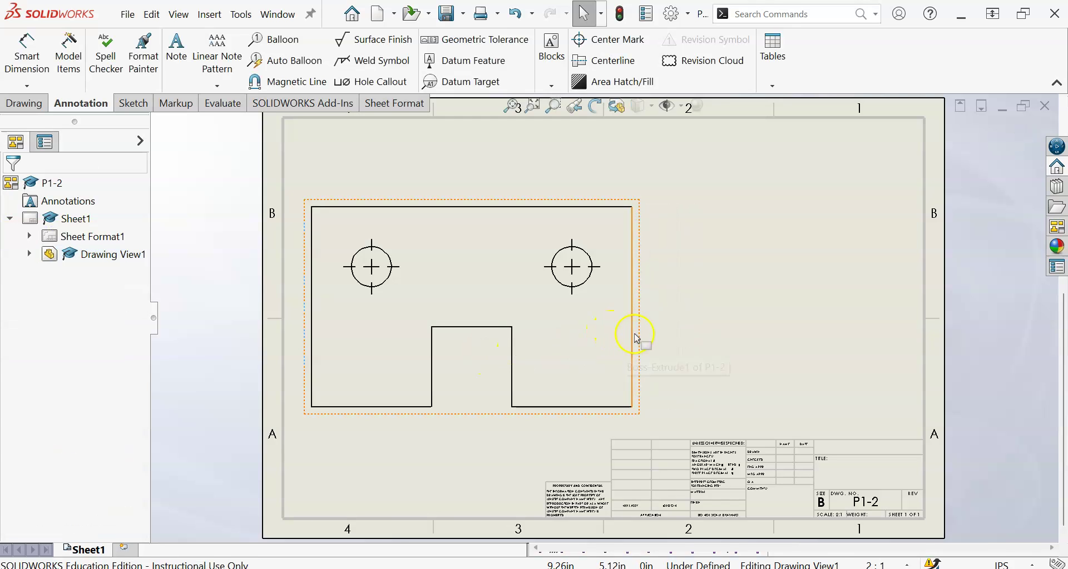
pyautogui.moveTo(642, 340); pyautogui.dragTo(654, 334)
# Switch the placed drawing view to the top orientation and return it to the front orientation.
pyautogui.click(596, 349)
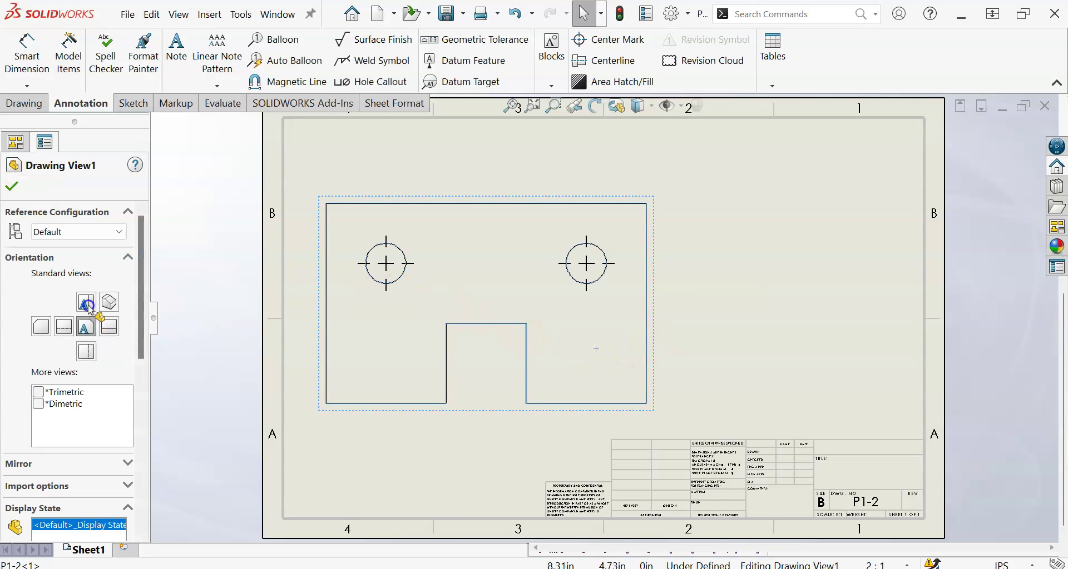
pyautogui.click(263, 391)
pyautogui.click(110, 303)
pyautogui.click(403, 413)
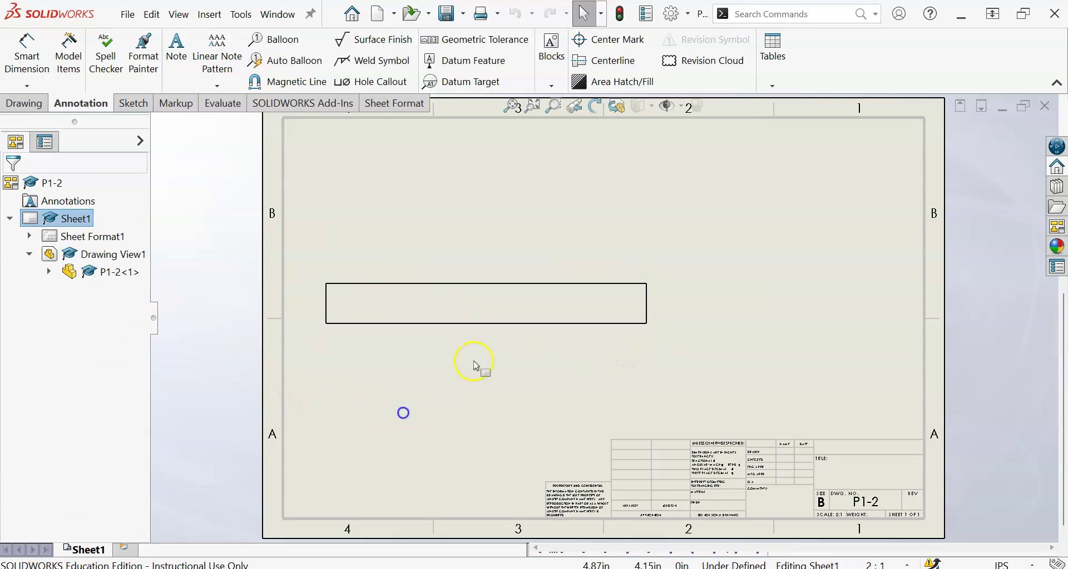
pyautogui.click(488, 335)
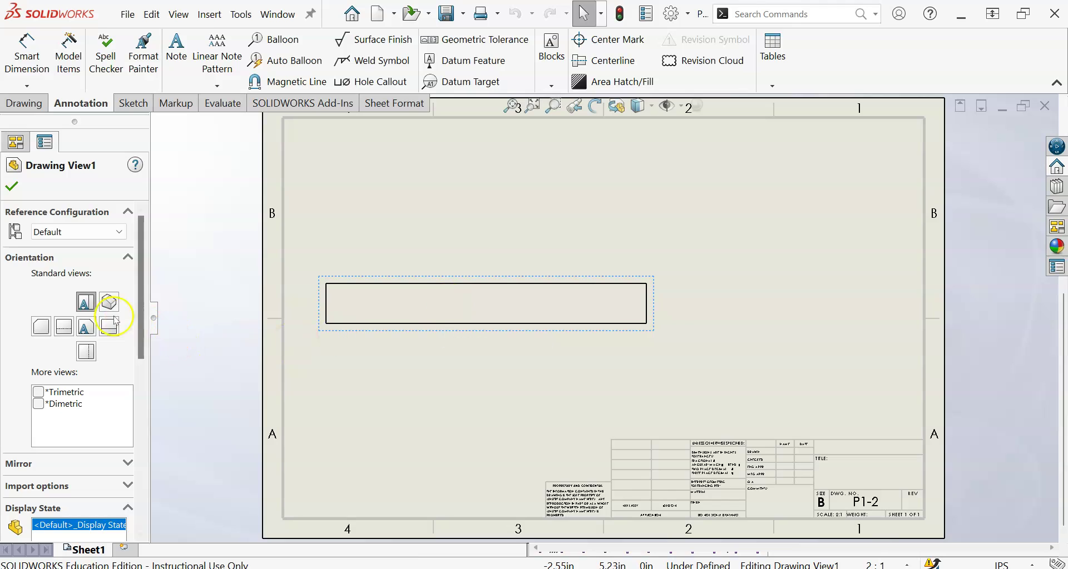
pyautogui.click(86, 326)
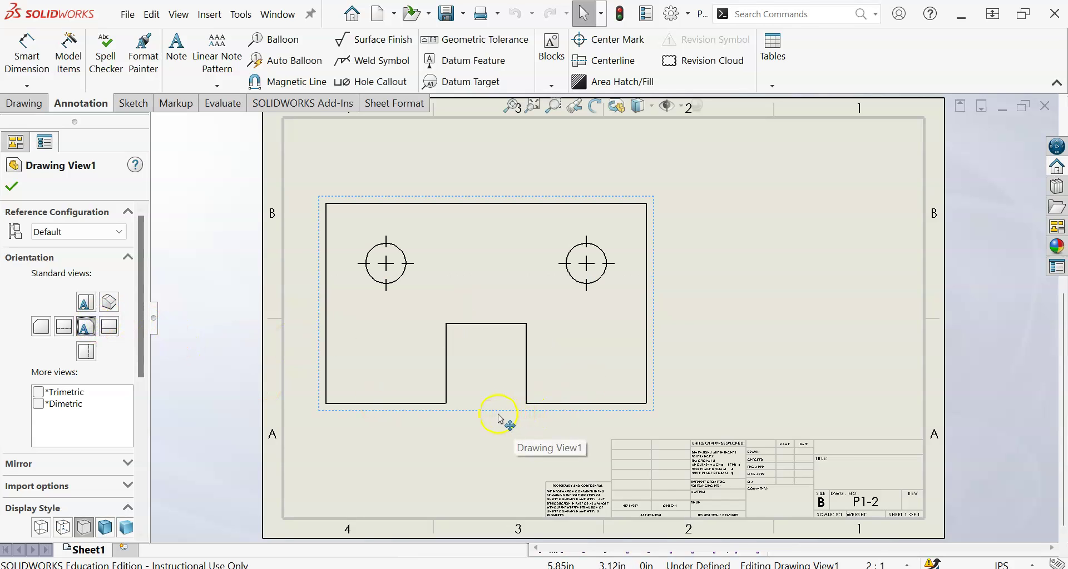
# Reposition the front view slightly lower on the left half of the sheet.
pyautogui.moveTo(491, 414); pyautogui.dragTo(483, 421)
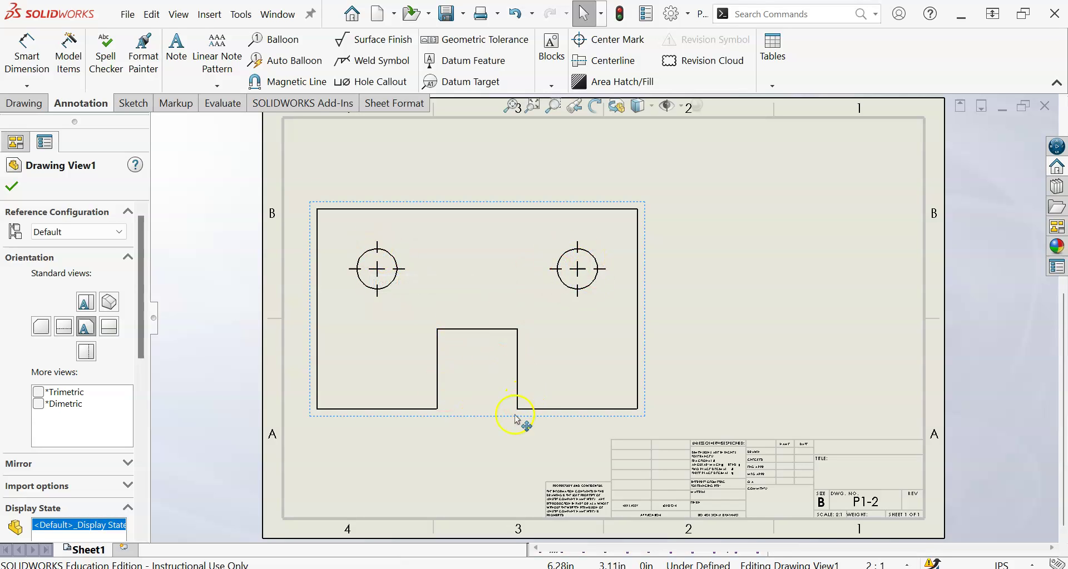
pyautogui.moveTo(518, 418); pyautogui.dragTo(539, 419)
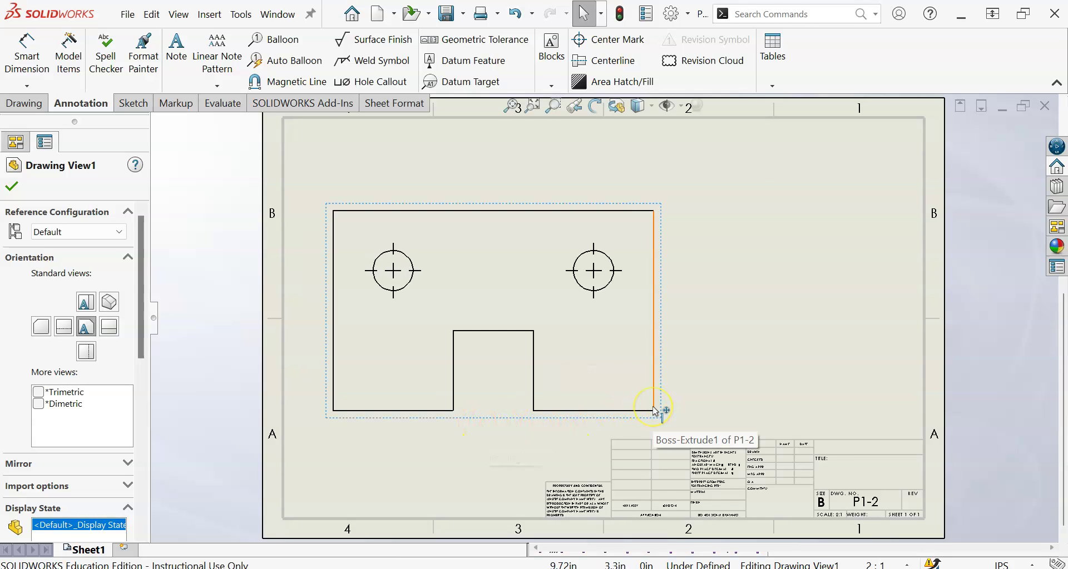
pyautogui.moveTo(655, 419); pyautogui.dragTo(654, 429)
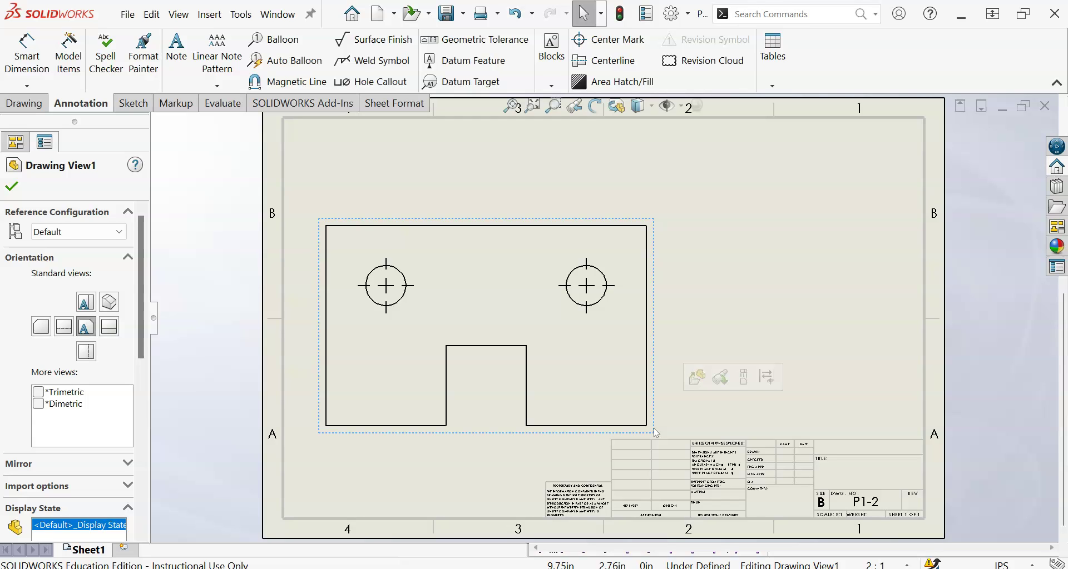
# Switch the drawing view to the isometric orientation and return it to the front orientation.
pyautogui.click(109, 302)
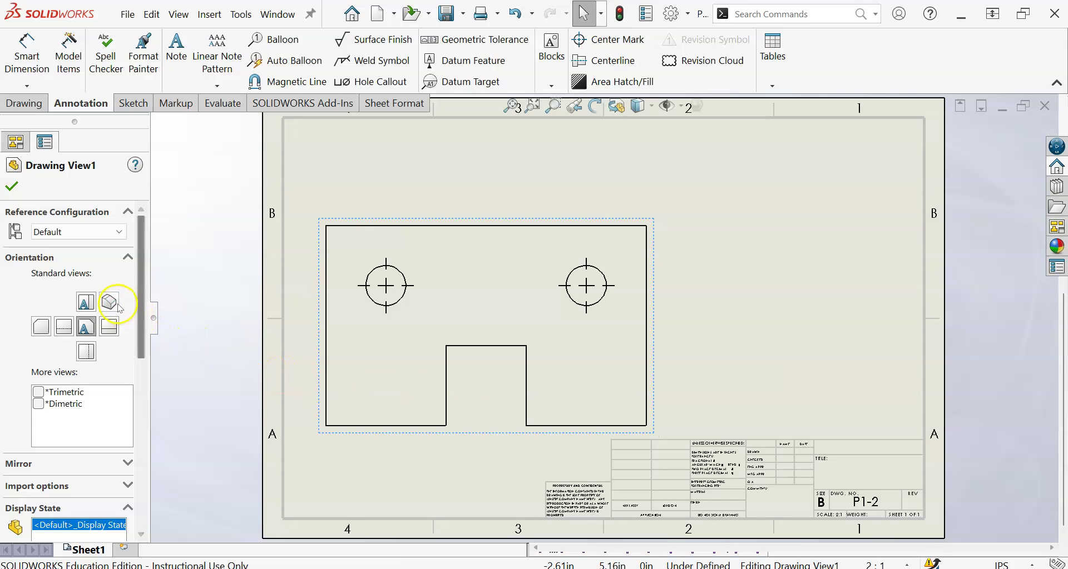
pyautogui.moveTo(621, 279)
pyautogui.mouseDown()
pyautogui.moveTo(612, 245)
pyautogui.moveTo(600, 248)
pyautogui.mouseUp()
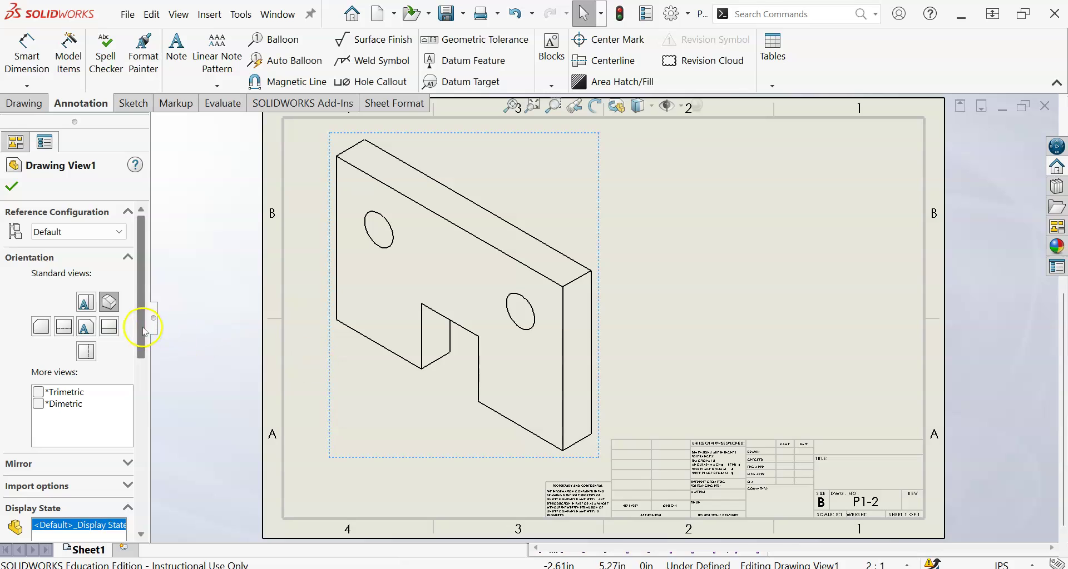
pyautogui.click(88, 330)
# Move the front view up clear of the title block and accept its properties.
pyautogui.moveTo(473, 410); pyautogui.dragTo(497, 418)
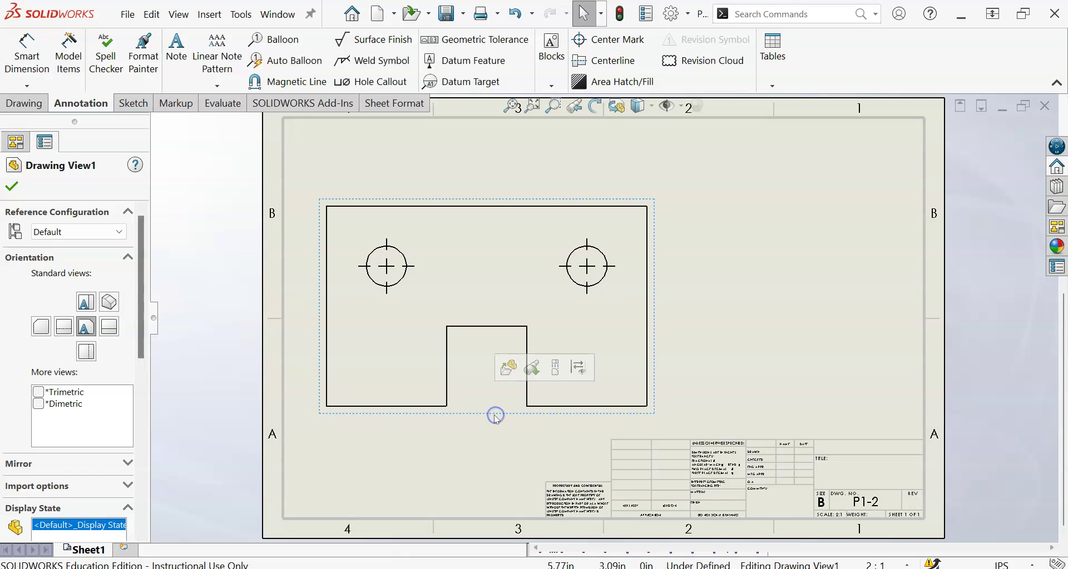
pyautogui.click(11, 186)
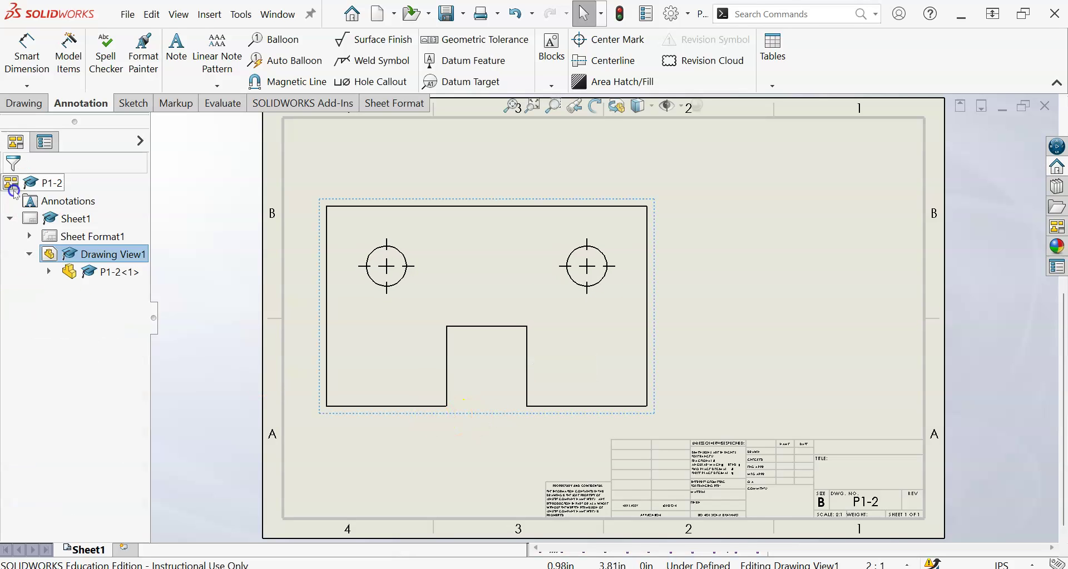
pyautogui.click(369, 389)
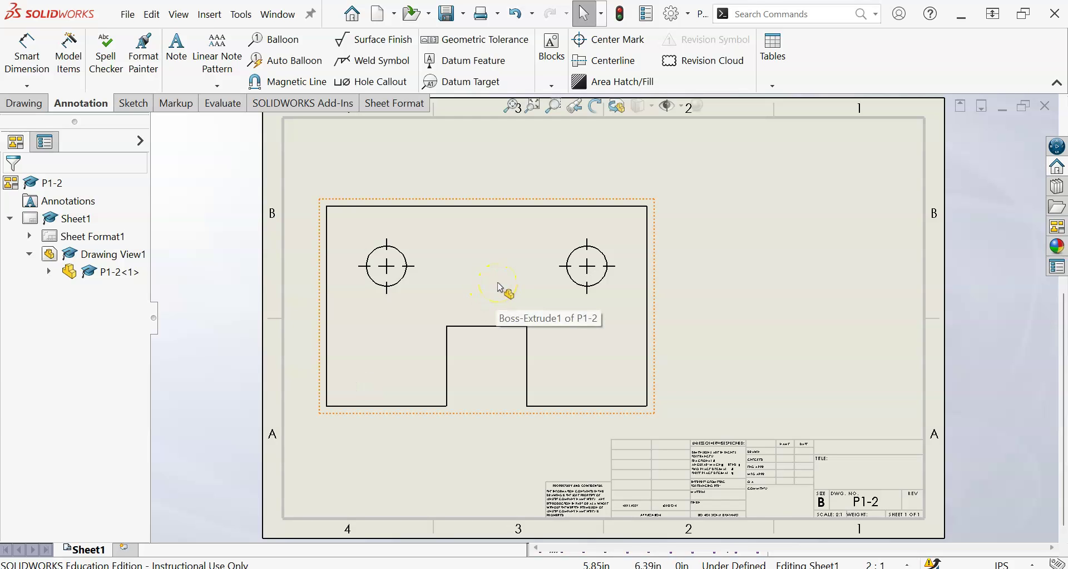
# Add a projected side view to the right of the front view.
pyautogui.click(515, 288)
pyautogui.click(81, 105)
pyautogui.click(25, 103)
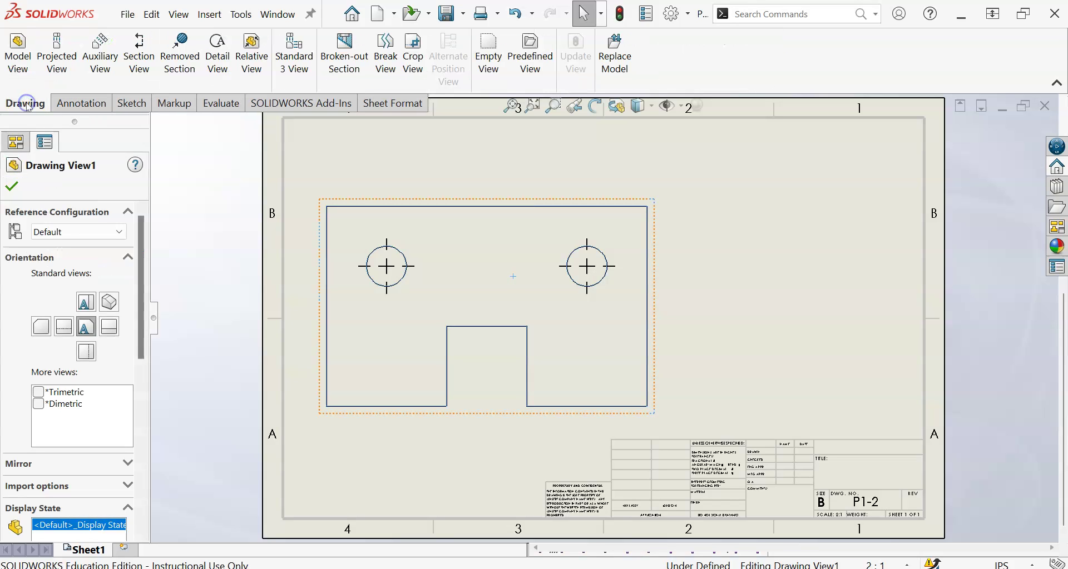
pyautogui.click(64, 50)
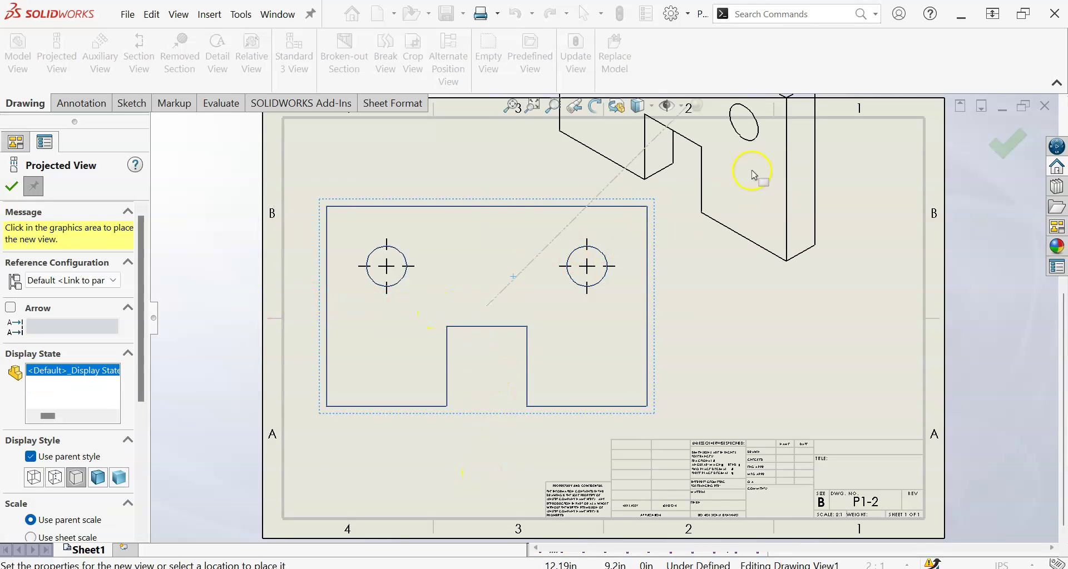
pyautogui.scroll(1, 752, 175)
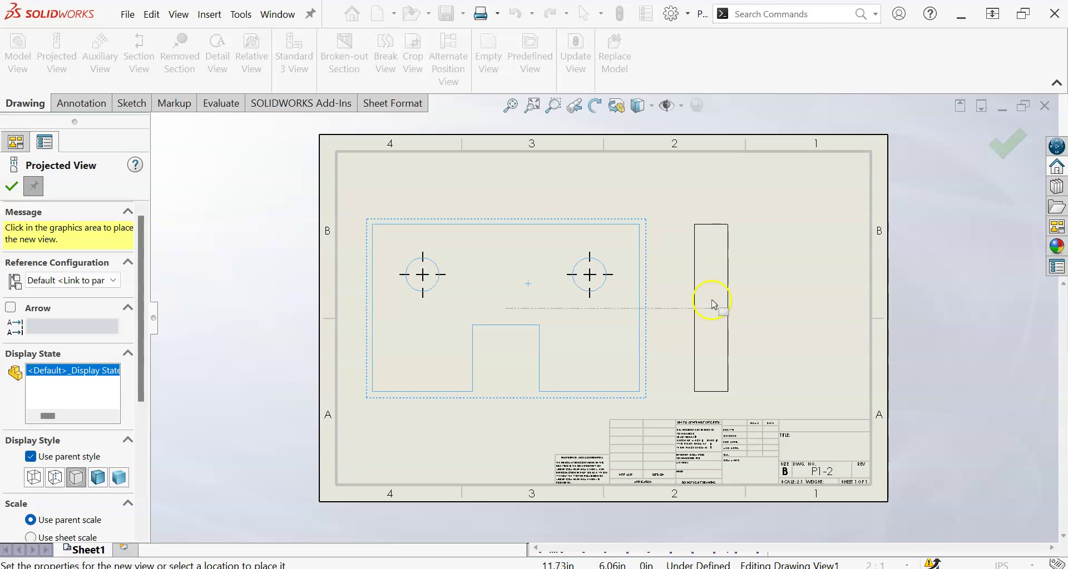
pyautogui.click(719, 308)
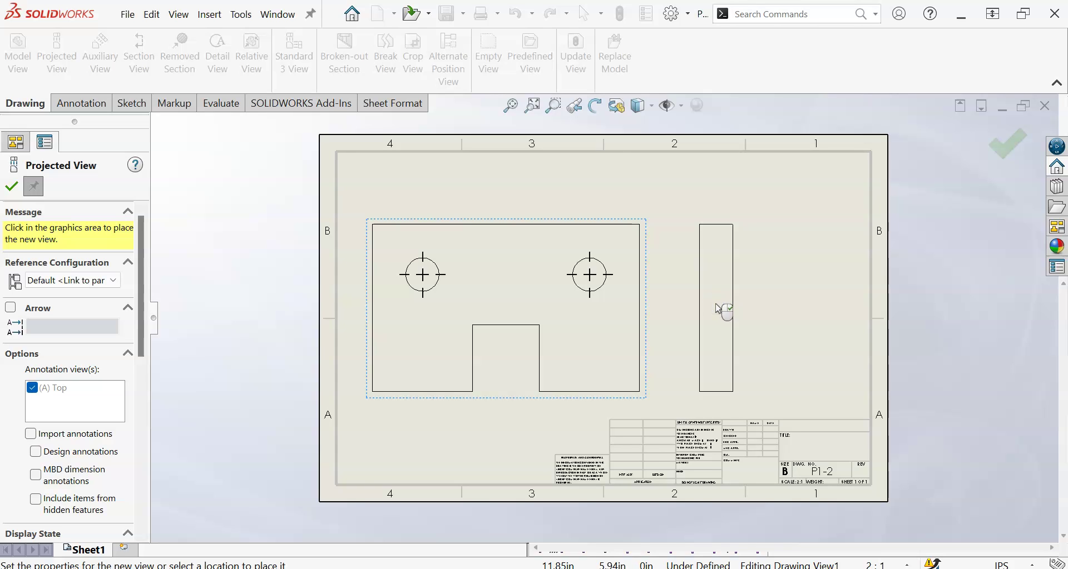
# Place an isometric projected view above the sheet's upper-right area and finish projecting views.
pyautogui.scroll(1, 718, 309)
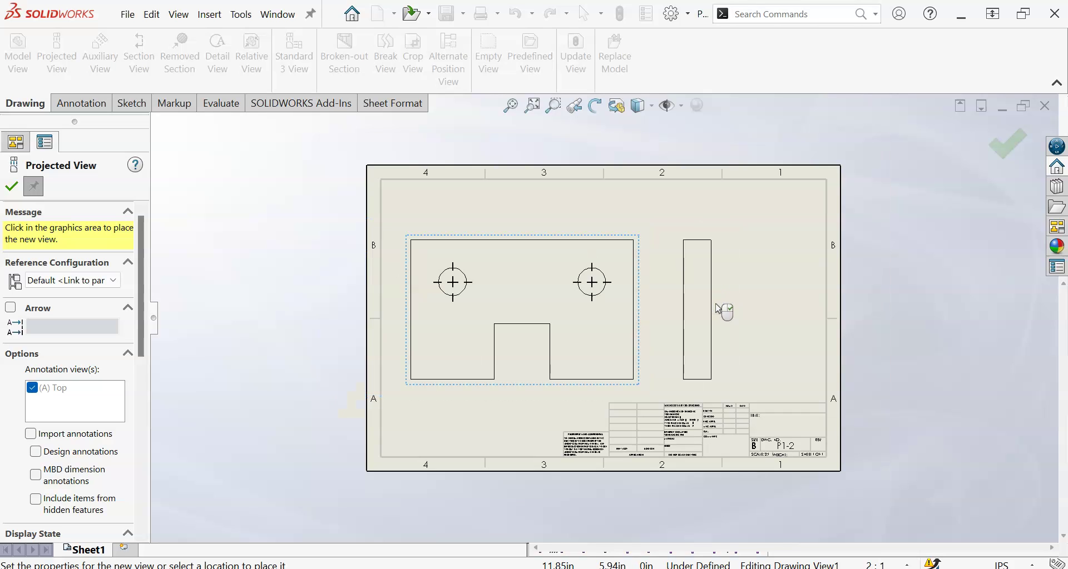
pyautogui.scroll(2, 717, 309)
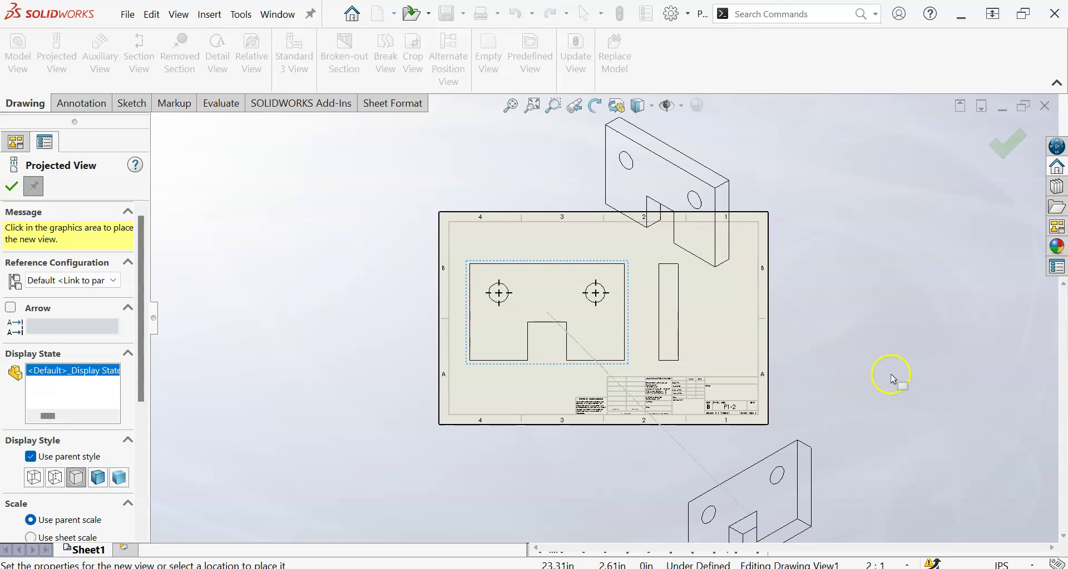
pyautogui.click(869, 367)
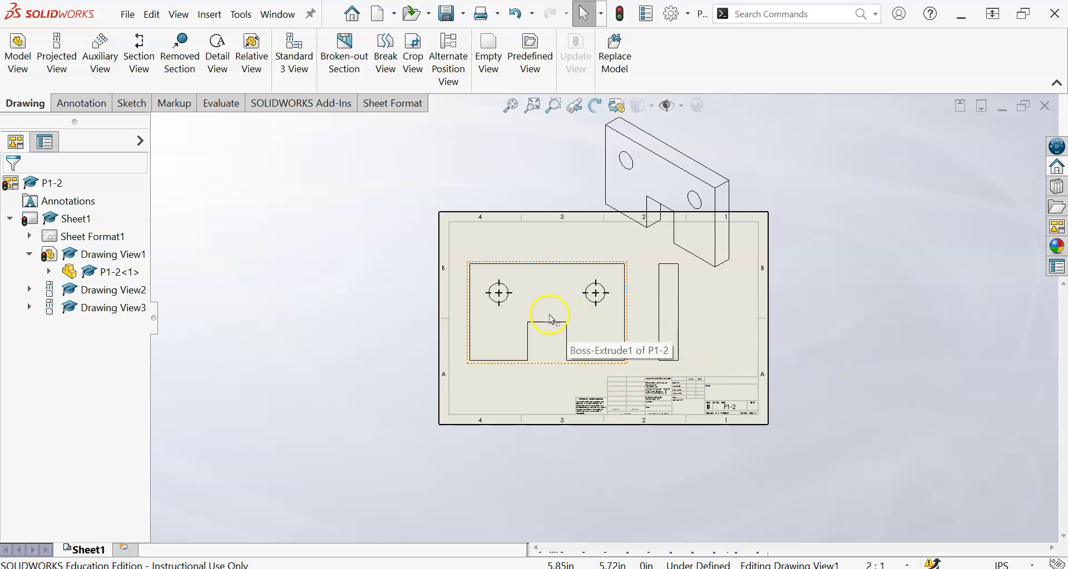
# Set the front view to a custom scale of 3:2.
pyautogui.scroll(-1, 547, 299)
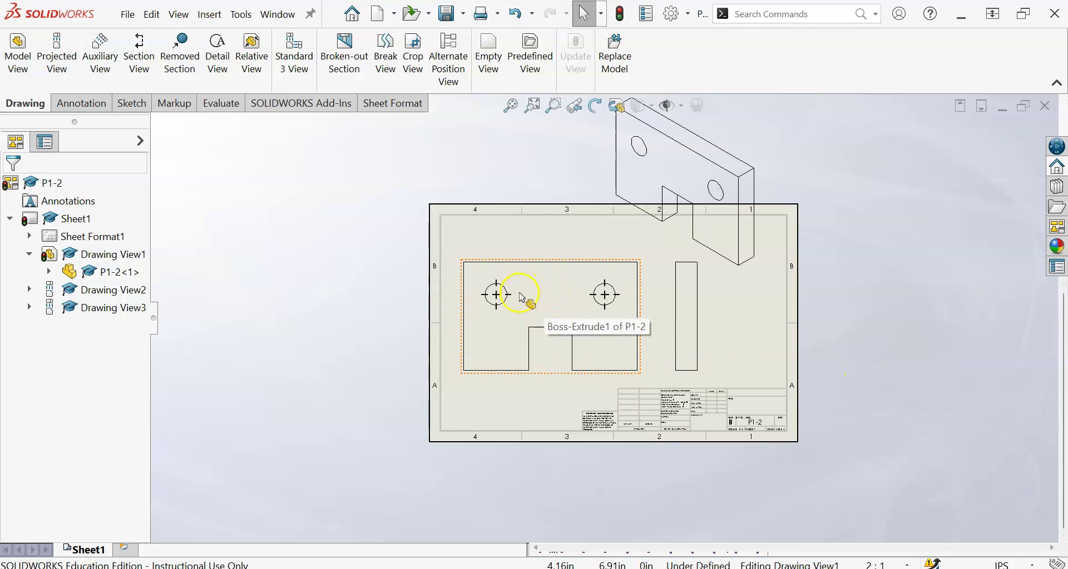
pyautogui.click(556, 369)
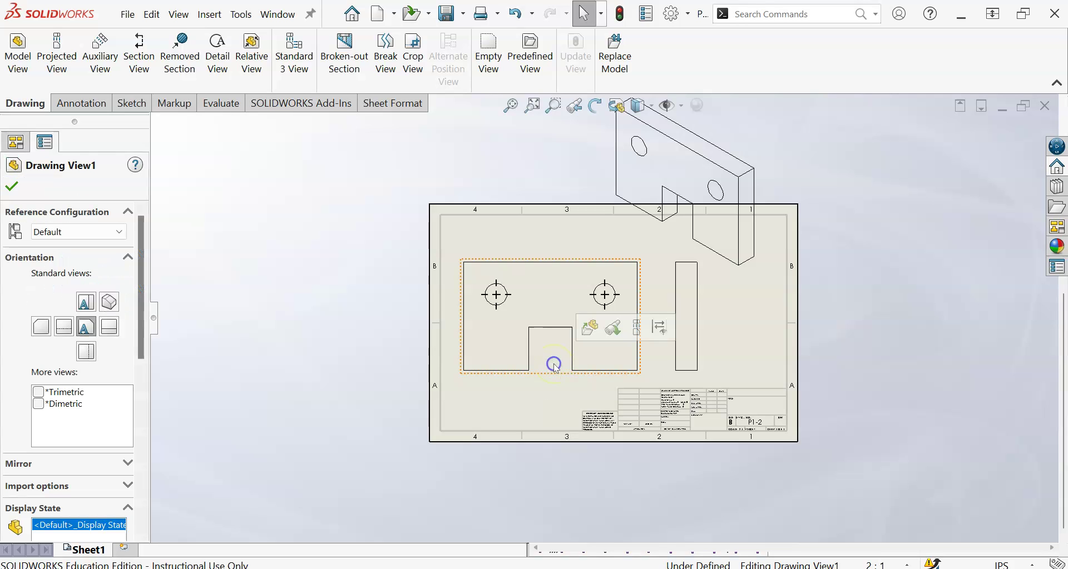
pyautogui.click(454, 278)
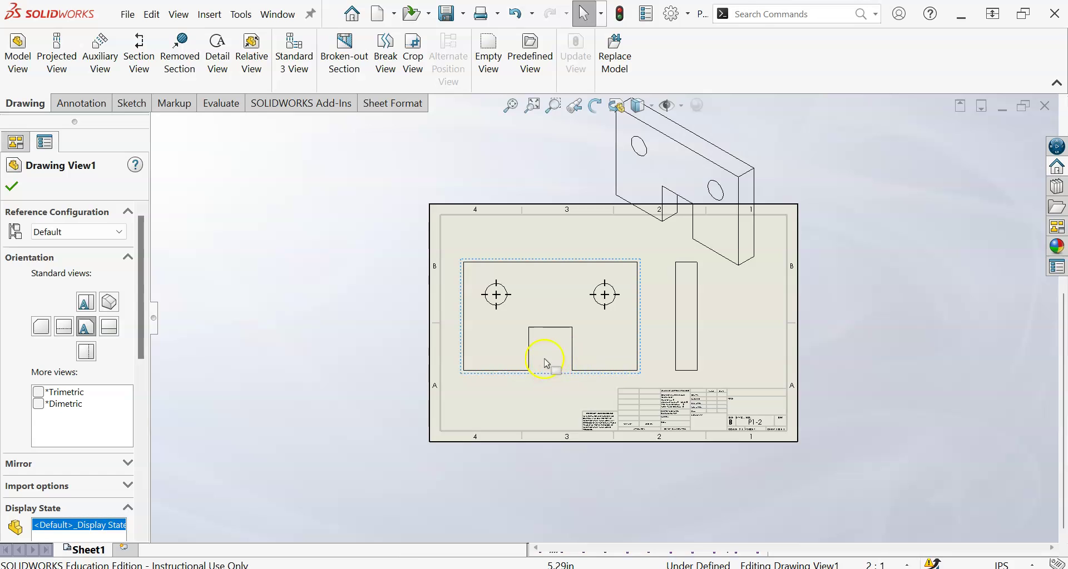
pyautogui.moveTo(143, 310); pyautogui.dragTo(145, 435)
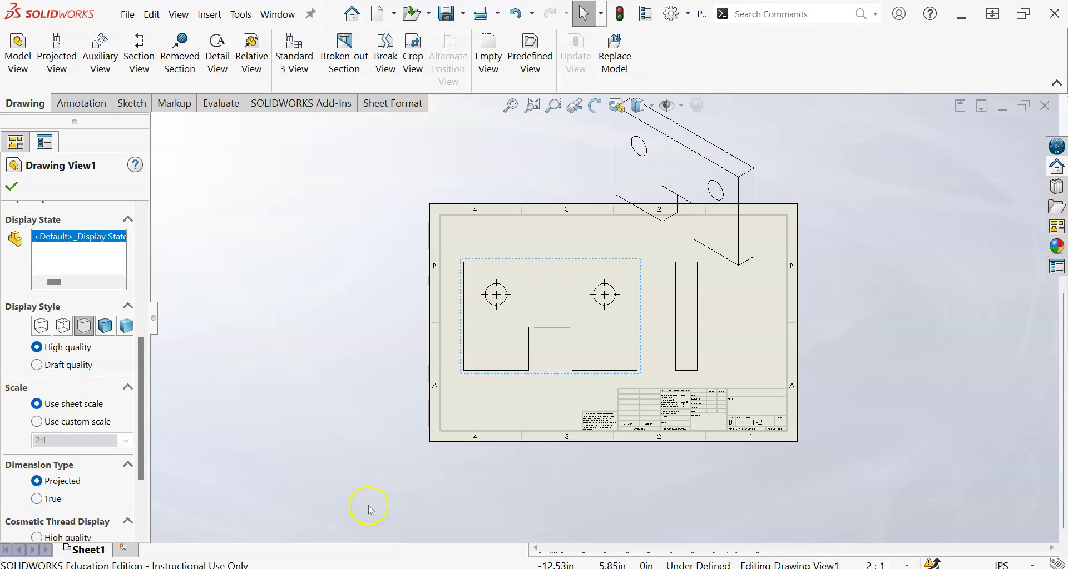
pyautogui.click(36, 421)
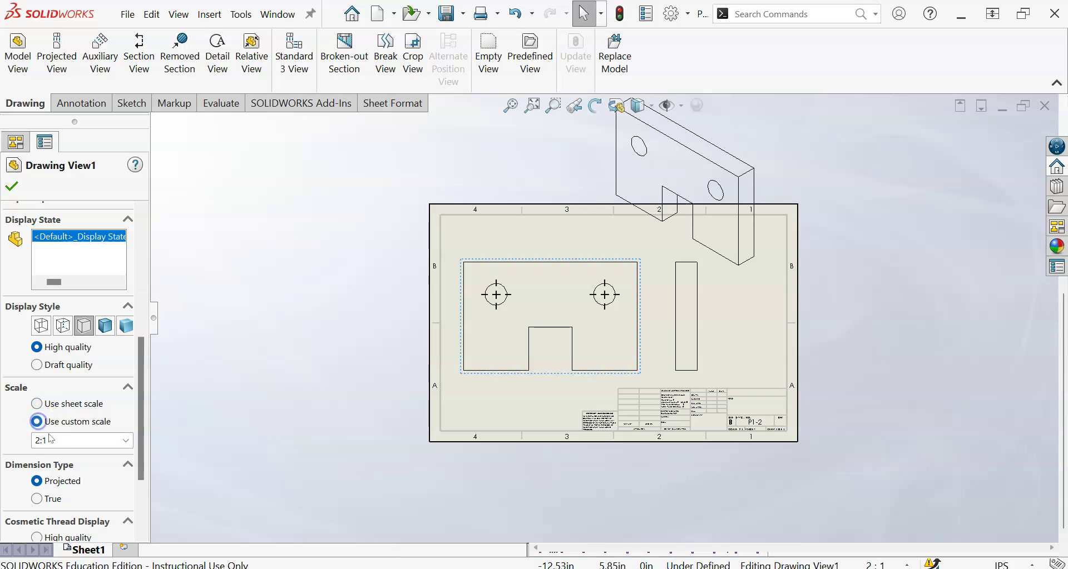
pyautogui.doubleClick(40, 441)
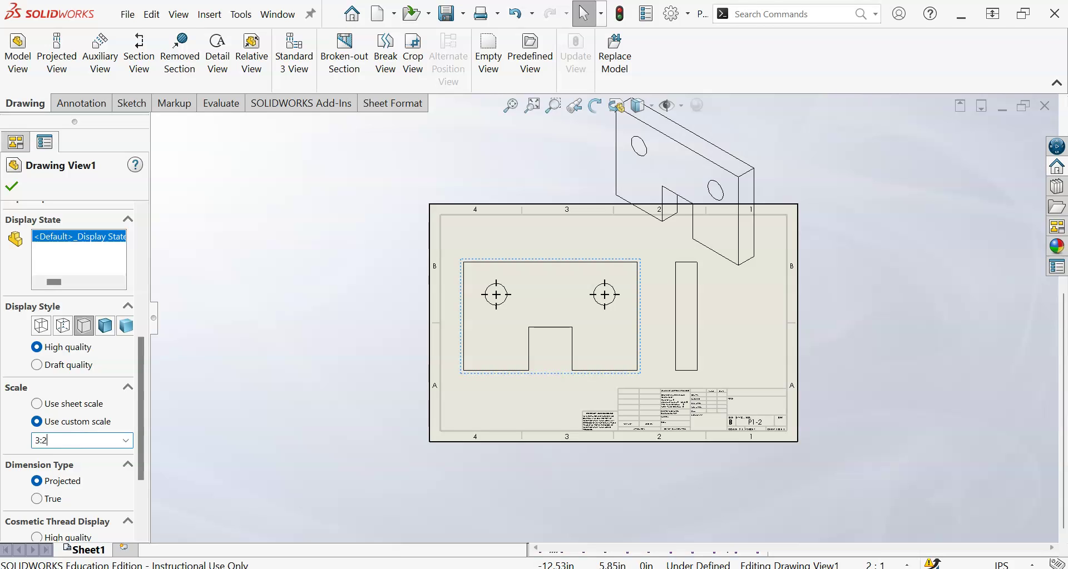
pyautogui.press('Return')
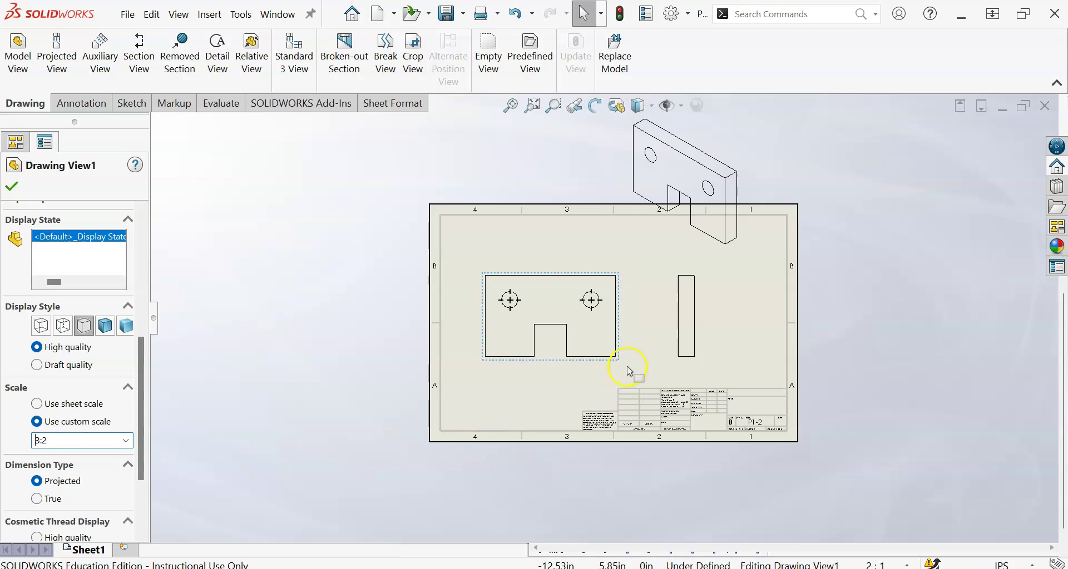
# Rearrange the views: front view lower left, side view closer to it, and isometric view inside the sheet's upper-right area.
pyautogui.moveTo(618, 359); pyautogui.dragTo(604, 366)
pyautogui.moveTo(696, 361); pyautogui.dragTo(675, 363)
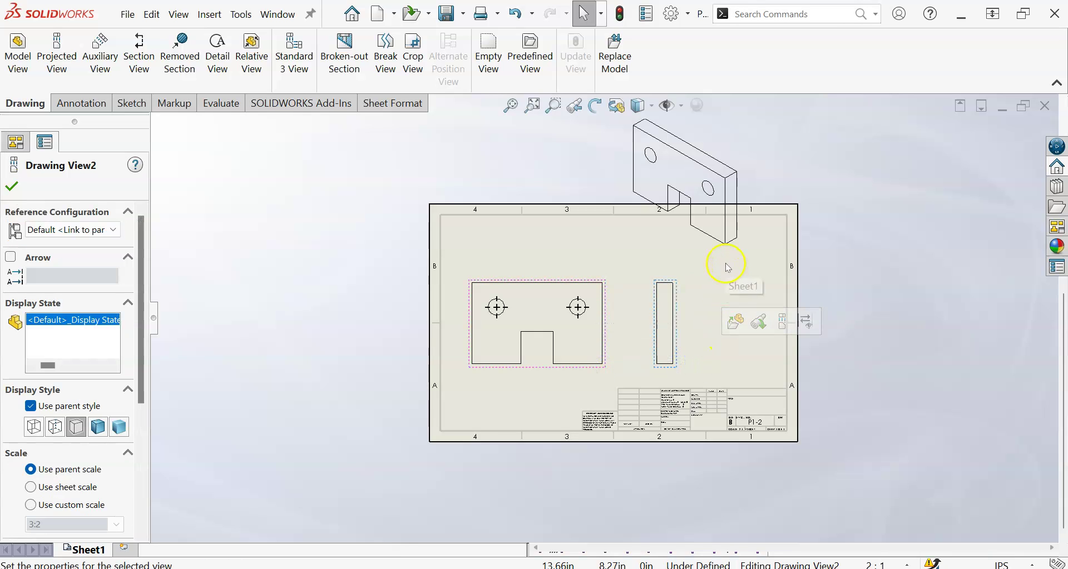
pyautogui.moveTo(722, 256)
pyautogui.mouseDown()
pyautogui.moveTo(746, 279)
pyautogui.moveTo(767, 340)
pyautogui.mouseUp()
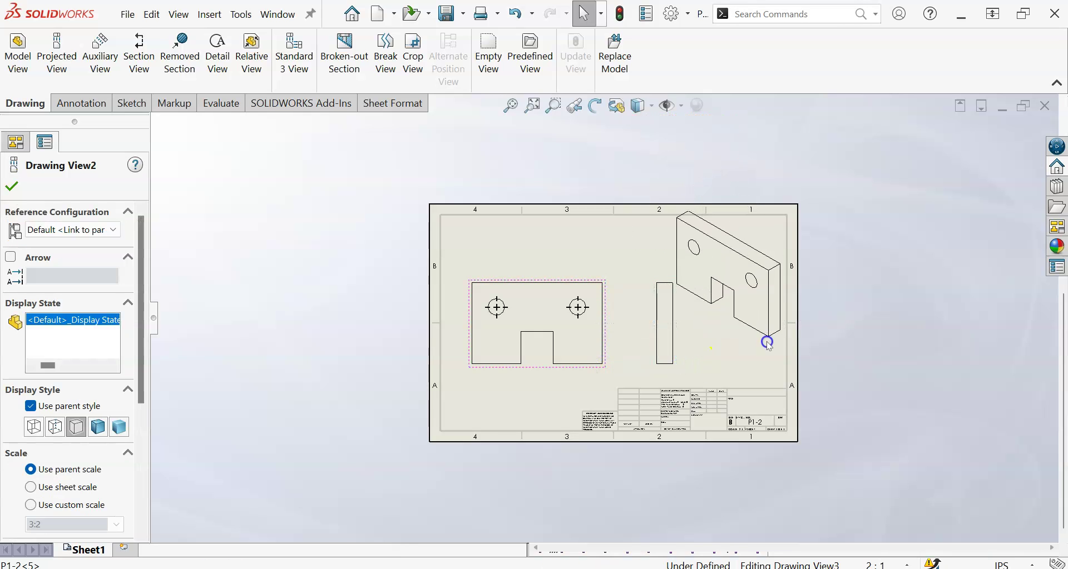
# Set the isometric view to a custom scale of 1:1.
pyautogui.click(726, 342)
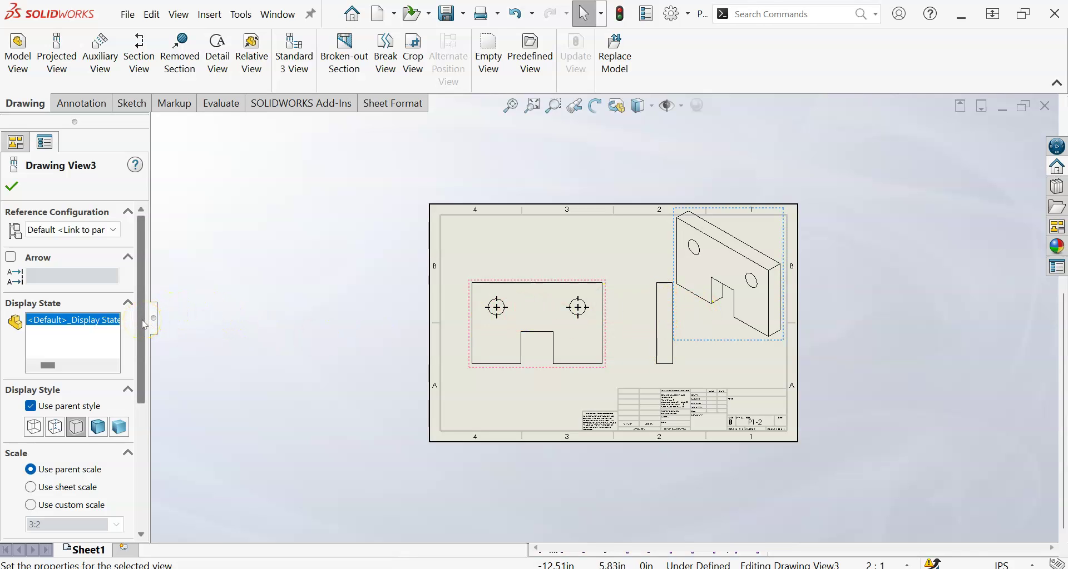
pyautogui.click(677, 364)
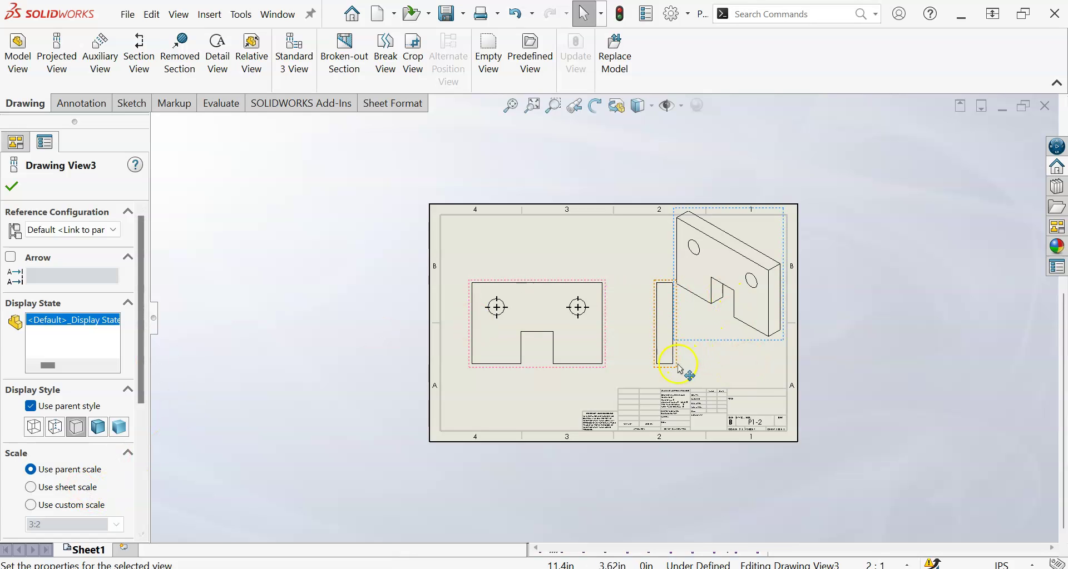
pyautogui.click(718, 306)
pyautogui.scroll(-5, 92, 423)
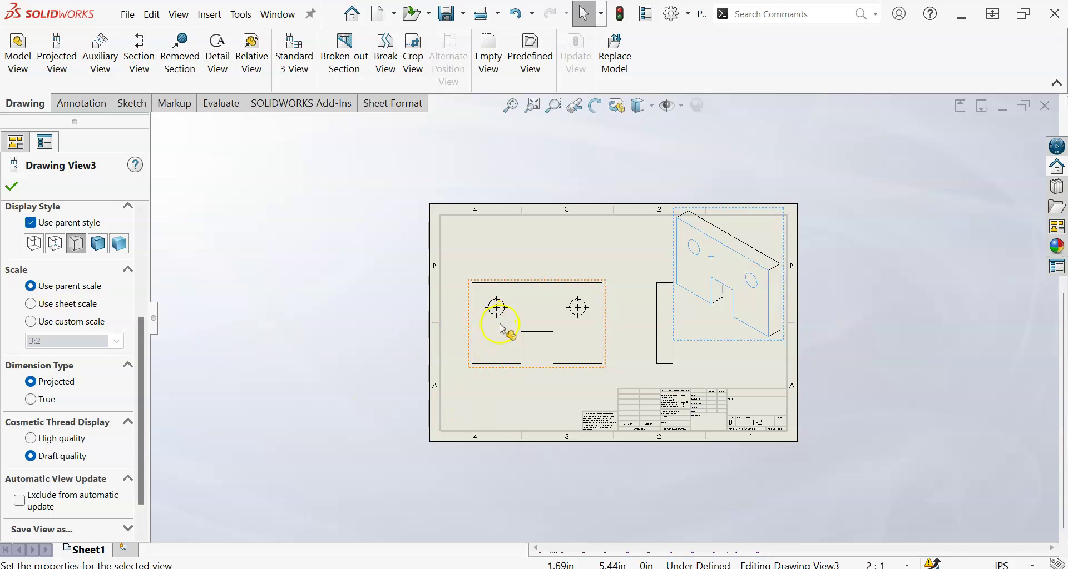
pyautogui.click(89, 322)
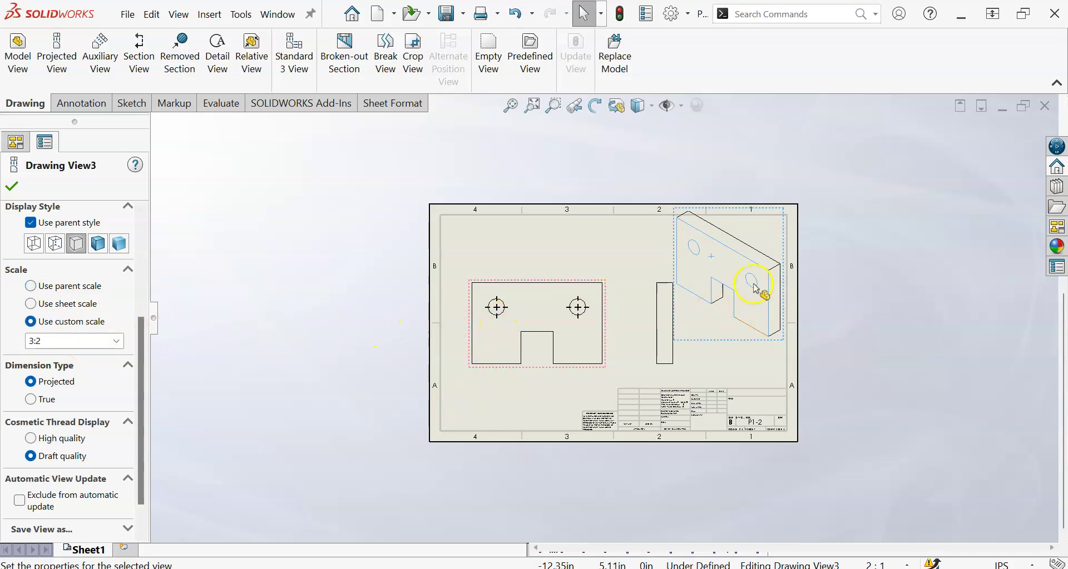
pyautogui.doubleClick(49, 339)
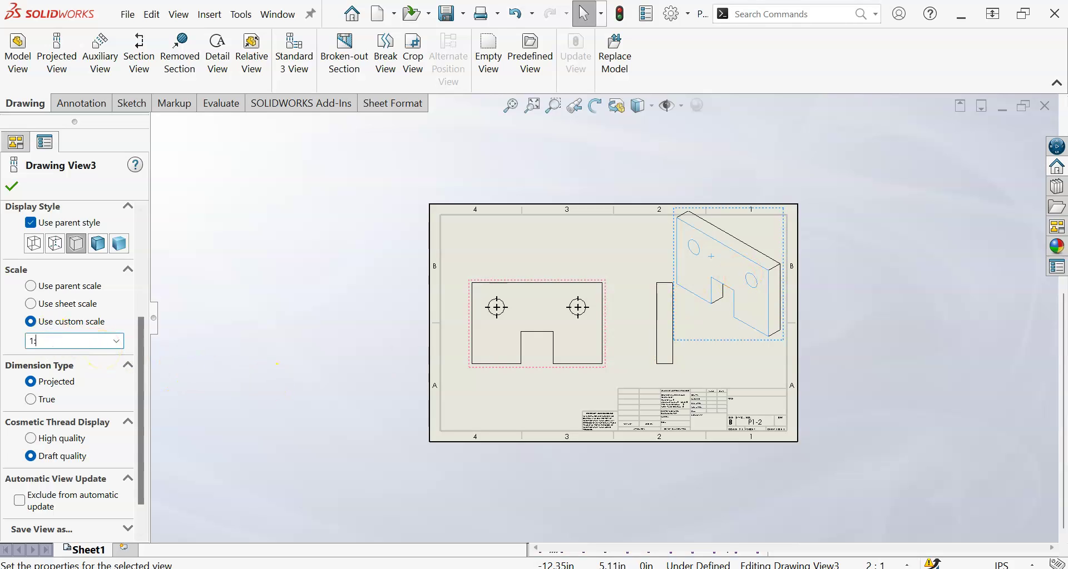
pyautogui.click(247, 415)
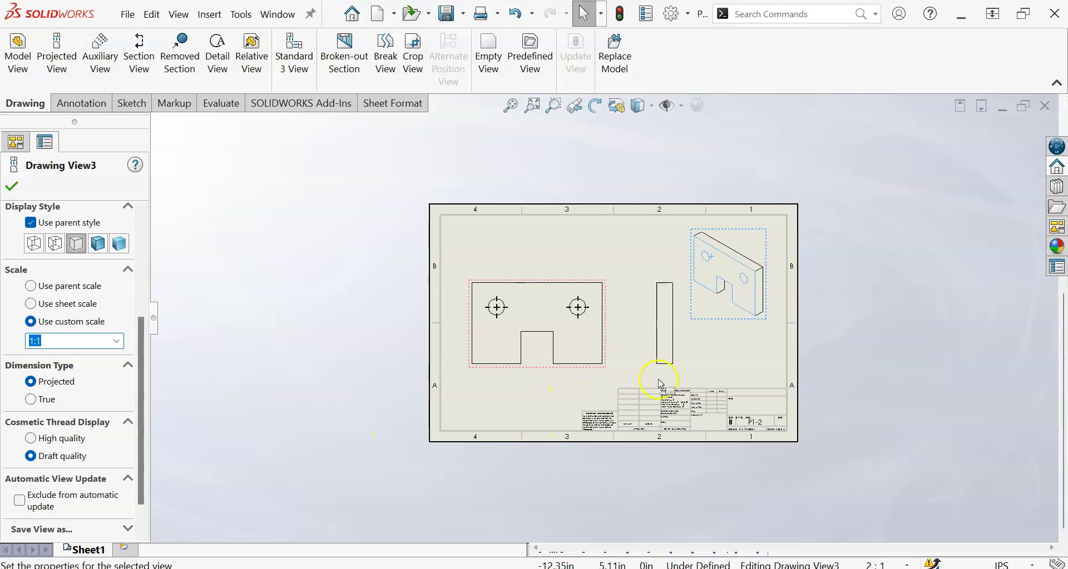
# Move the isometric view closer to the sheet's upper-right corner and shift the front view slightly down.
pyautogui.moveTo(729, 323); pyautogui.dragTo(746, 309)
pyautogui.click(896, 346)
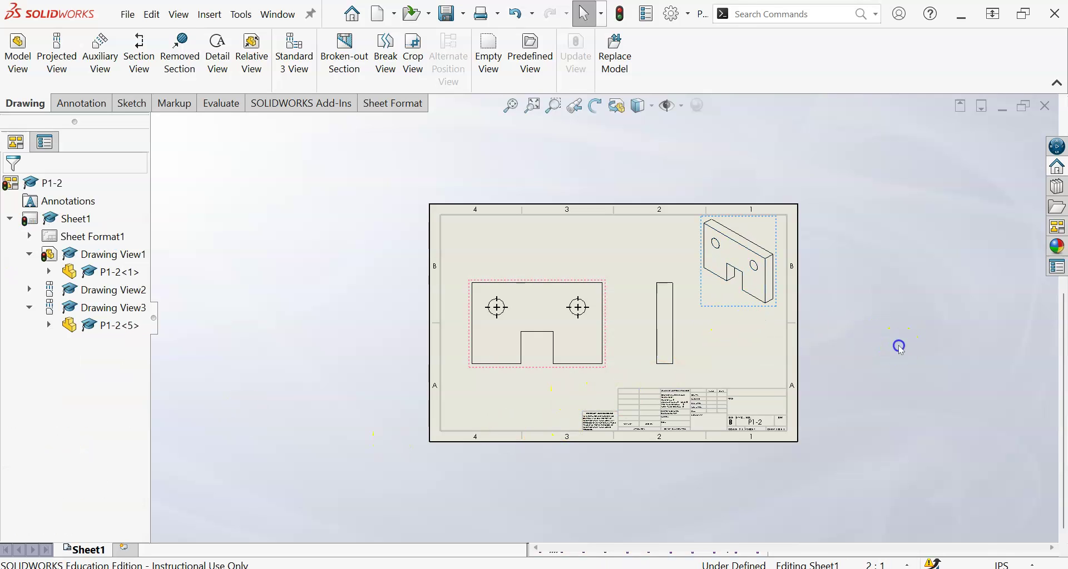
pyautogui.click(608, 367)
pyautogui.moveTo(607, 367); pyautogui.dragTo(606, 375)
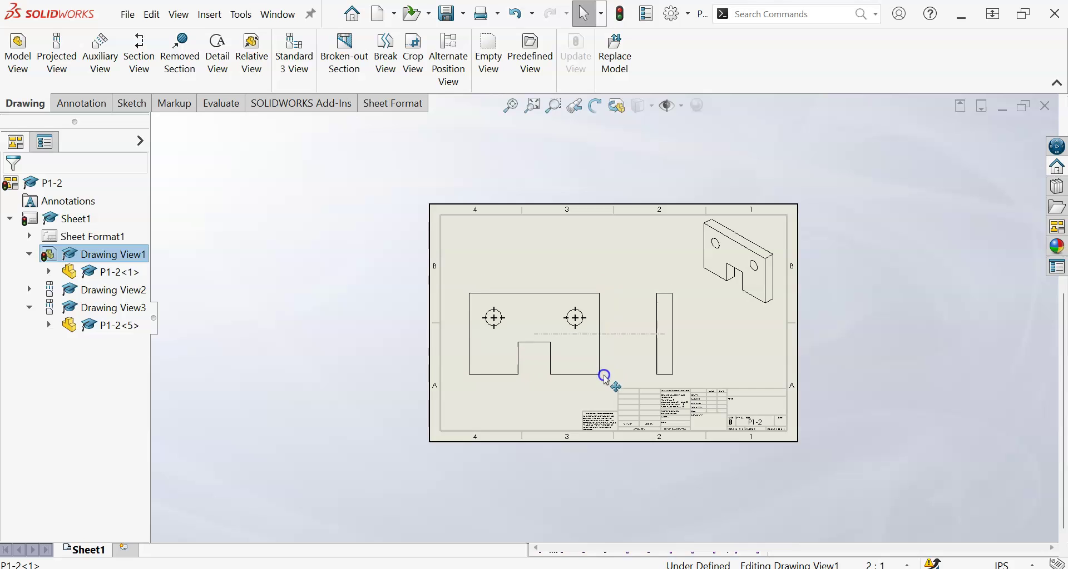
pyautogui.click(866, 407)
pyautogui.press('f')
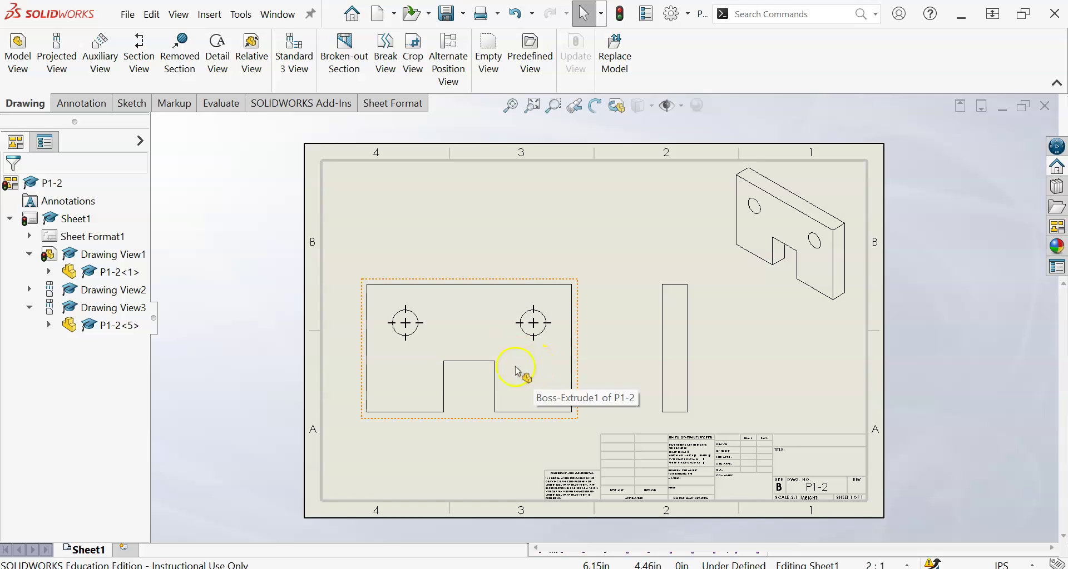
# Delete the center marks from both holes in the front view and shift that view slightly up.
pyautogui.click(407, 343)
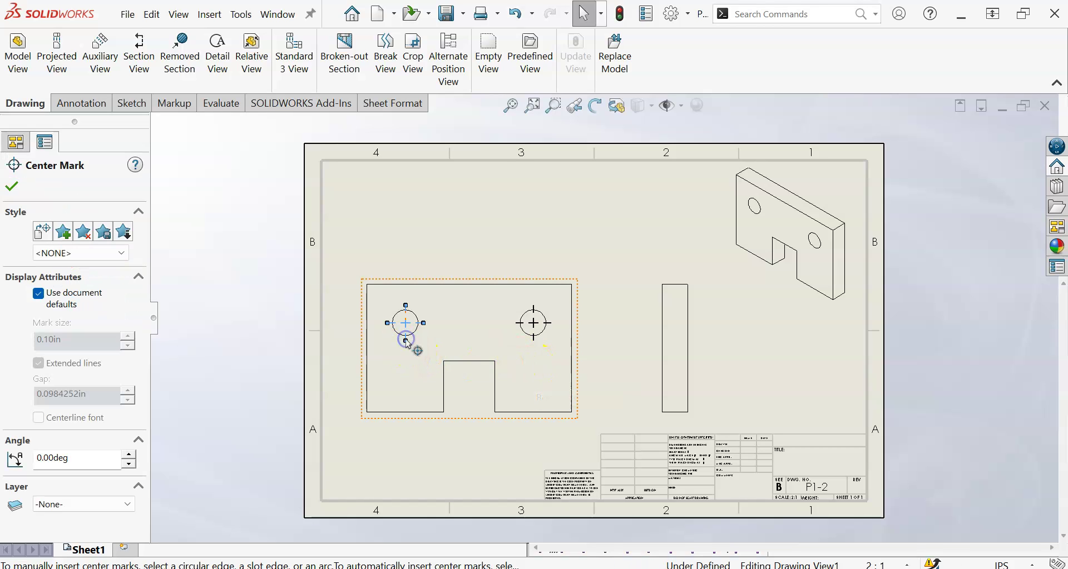
pyautogui.press('Delete')
pyautogui.click(511, 350)
pyautogui.click(534, 340)
pyautogui.press('Delete')
pyautogui.click(481, 212)
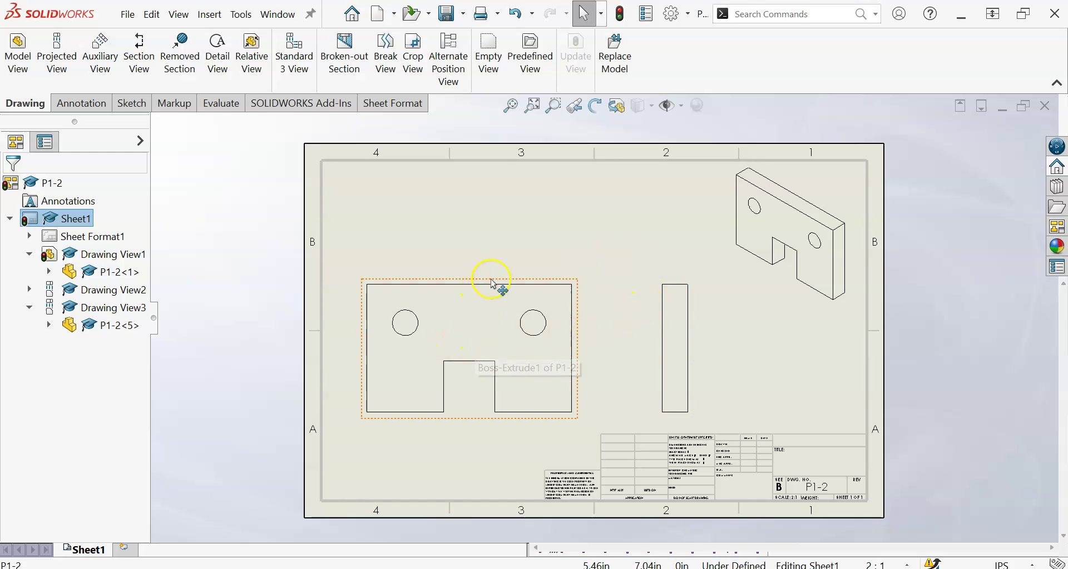
pyautogui.moveTo(491, 279); pyautogui.dragTo(495, 272)
pyautogui.click(484, 238)
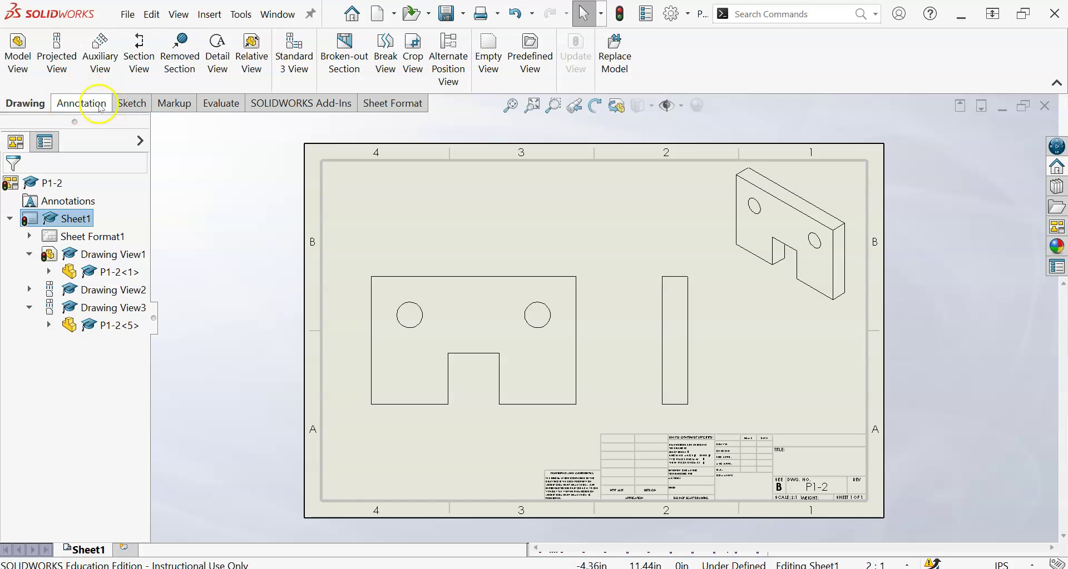
# Dimension the front view's overall width above the plate and its overall height along the left side.
pyautogui.click(82, 105)
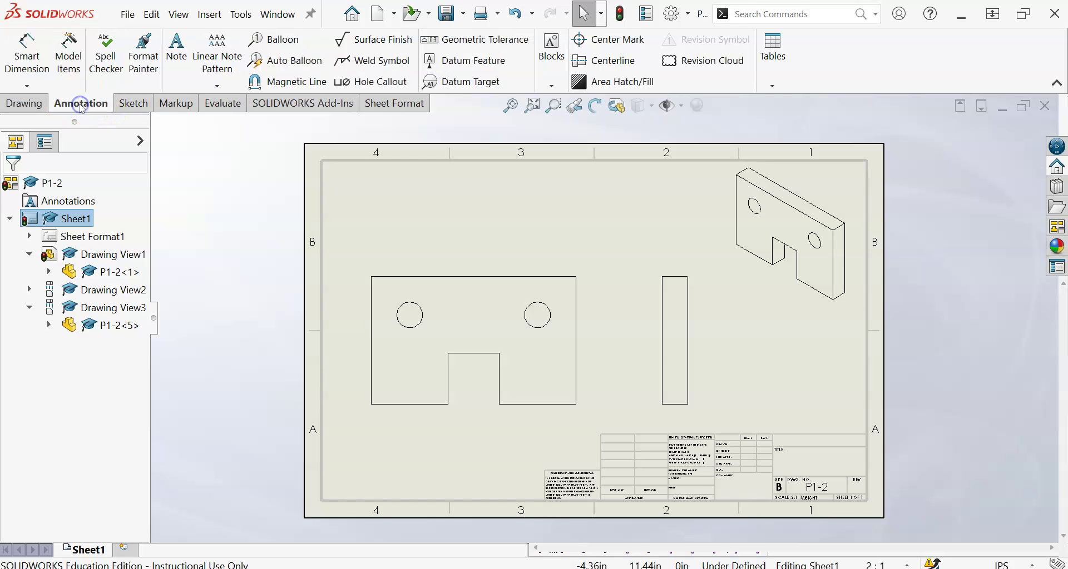
pyautogui.click(32, 53)
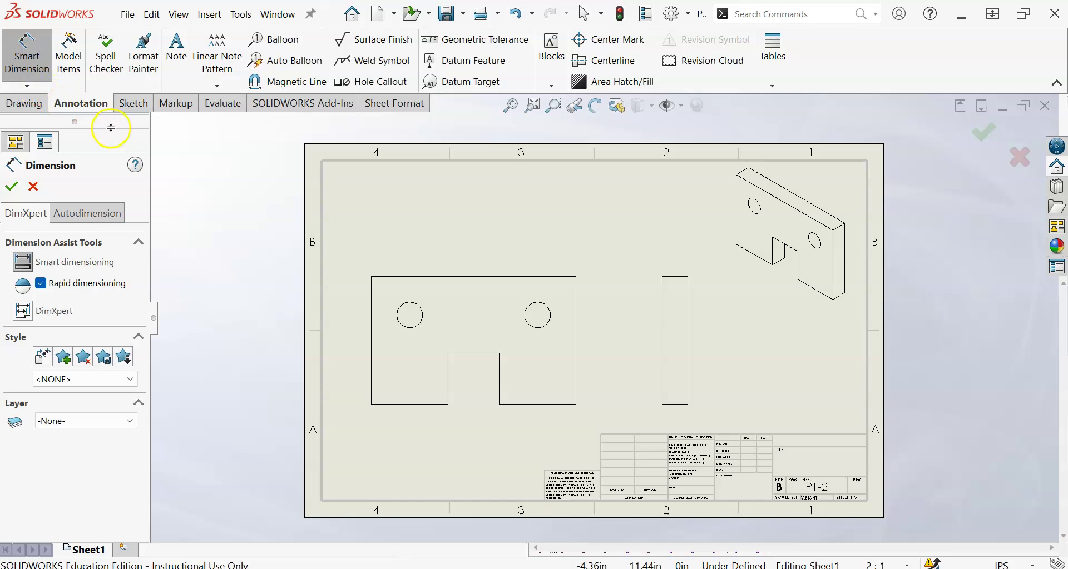
pyautogui.click(431, 278)
pyautogui.click(430, 277)
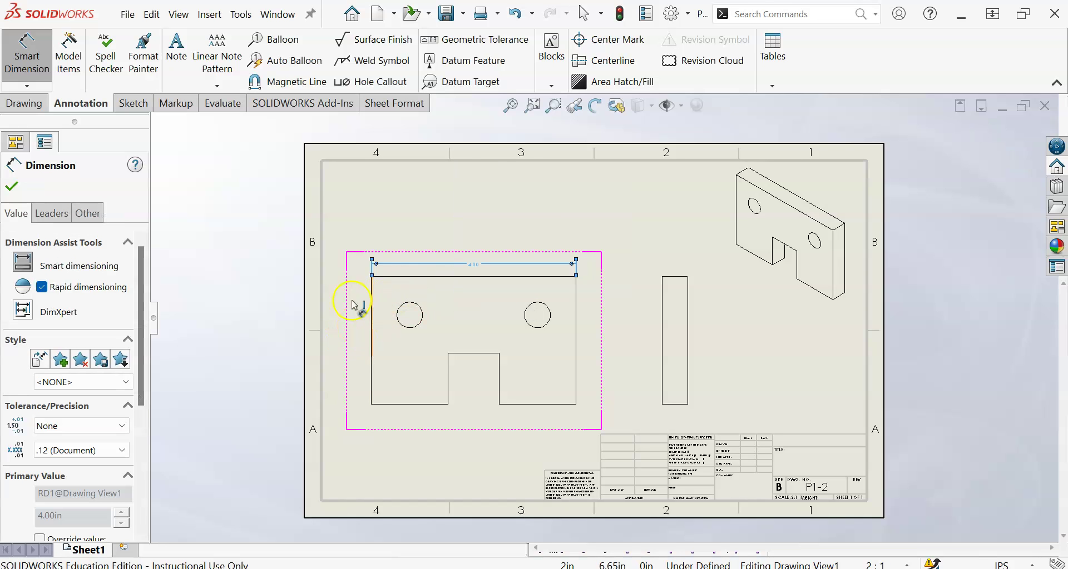
pyautogui.click(372, 327)
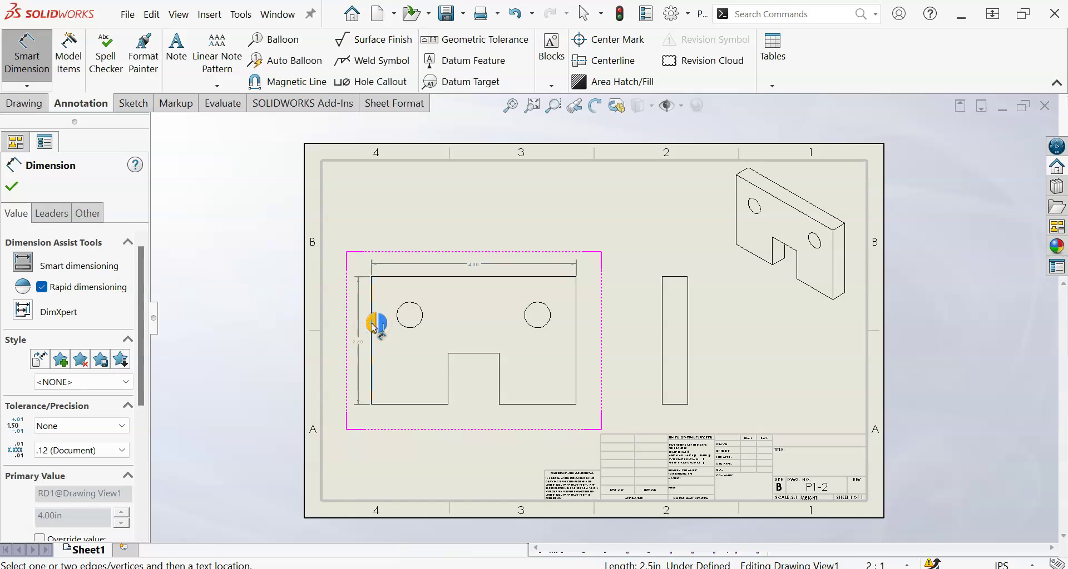
pyautogui.click(371, 324)
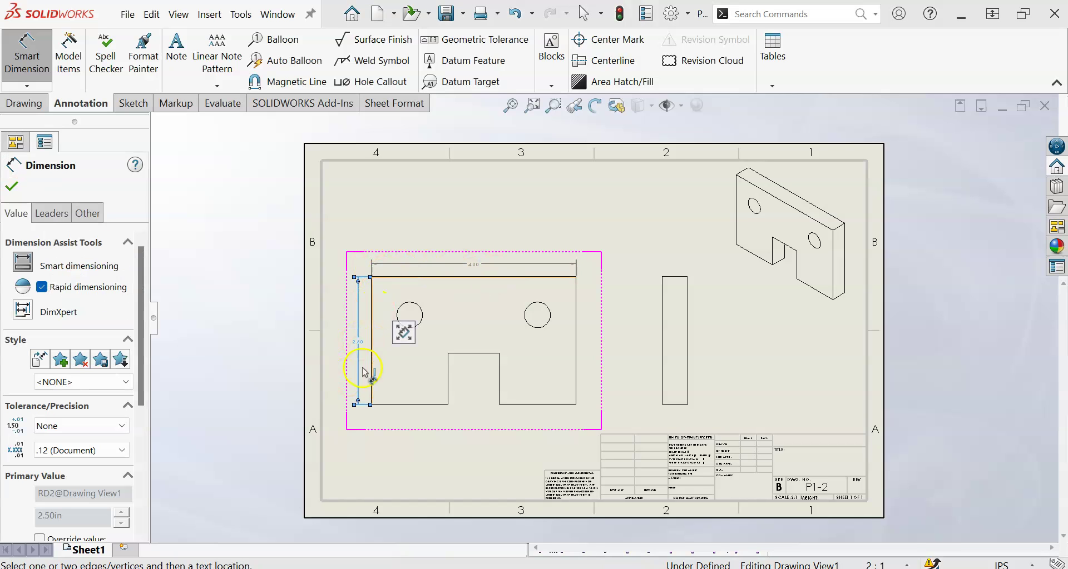
# Dimension the plate's thickness below the side view.
pyautogui.click(681, 405)
pyautogui.click(683, 411)
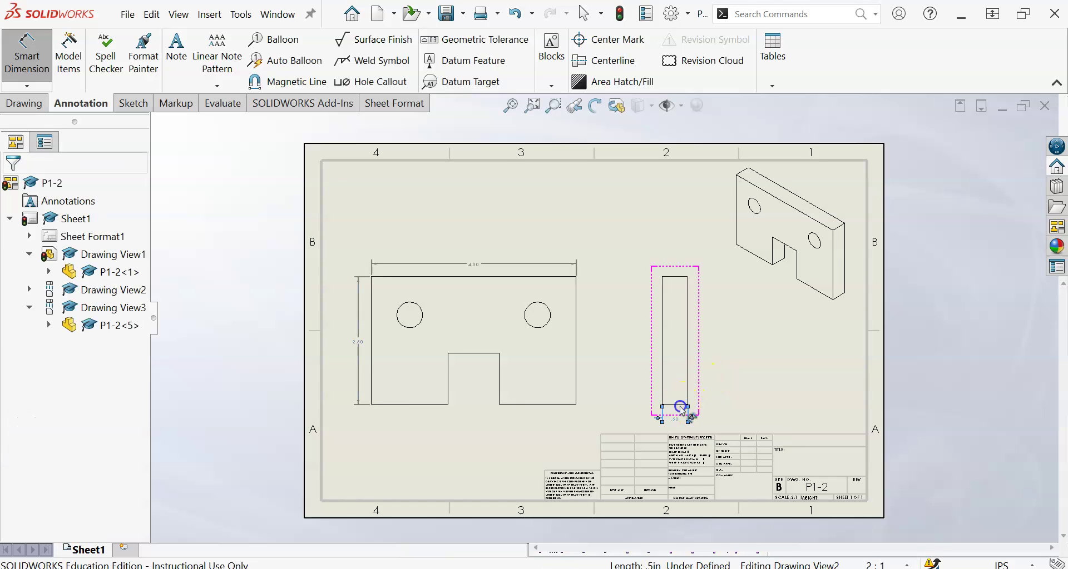
pyautogui.press('Escape')
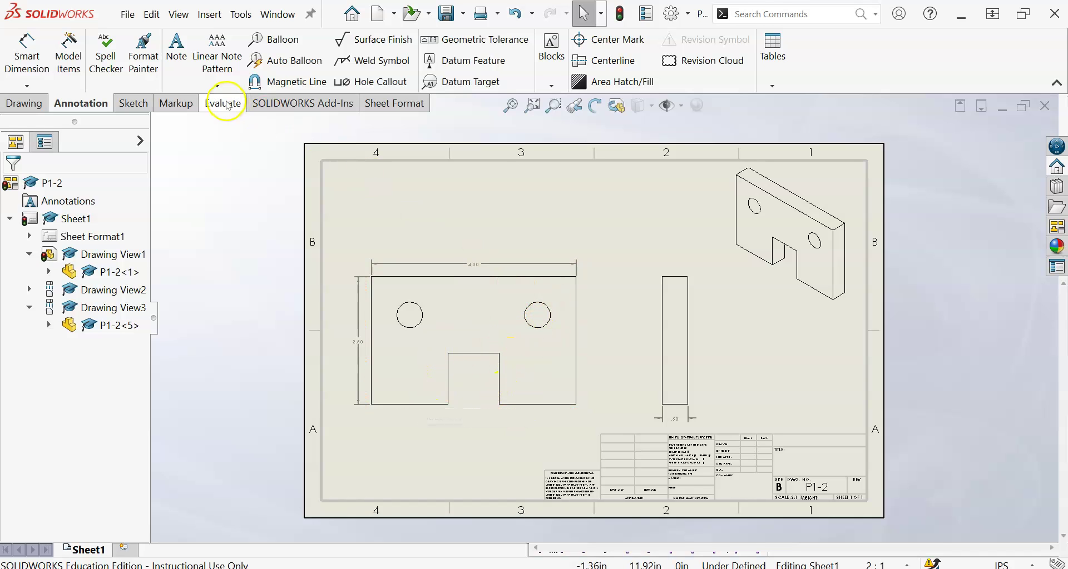
# Dimension the notch's height in the front view, placed between the plate and the overall height dimension.
pyautogui.click(25, 59)
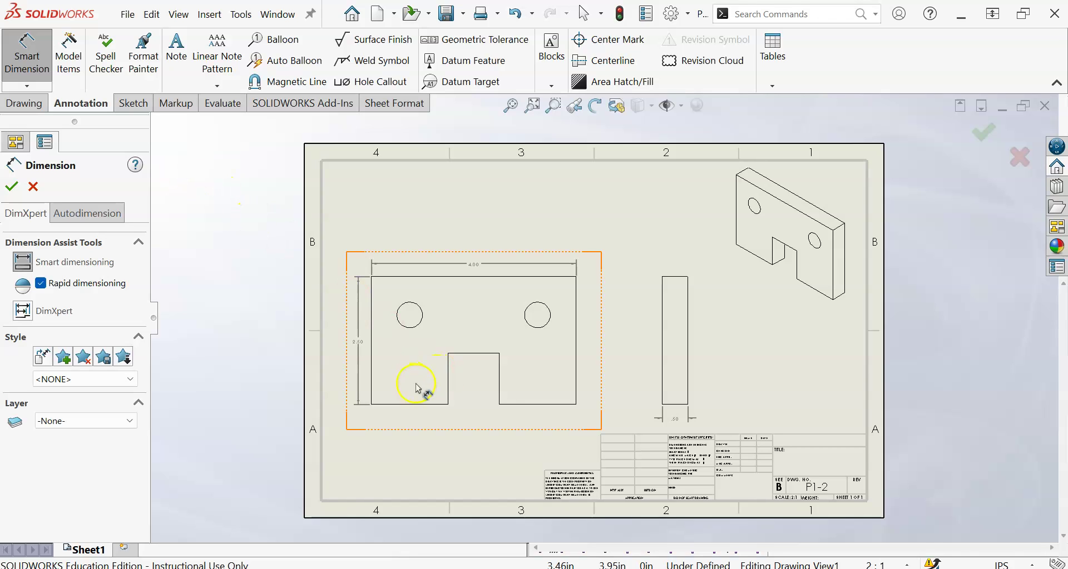
pyautogui.click(449, 386)
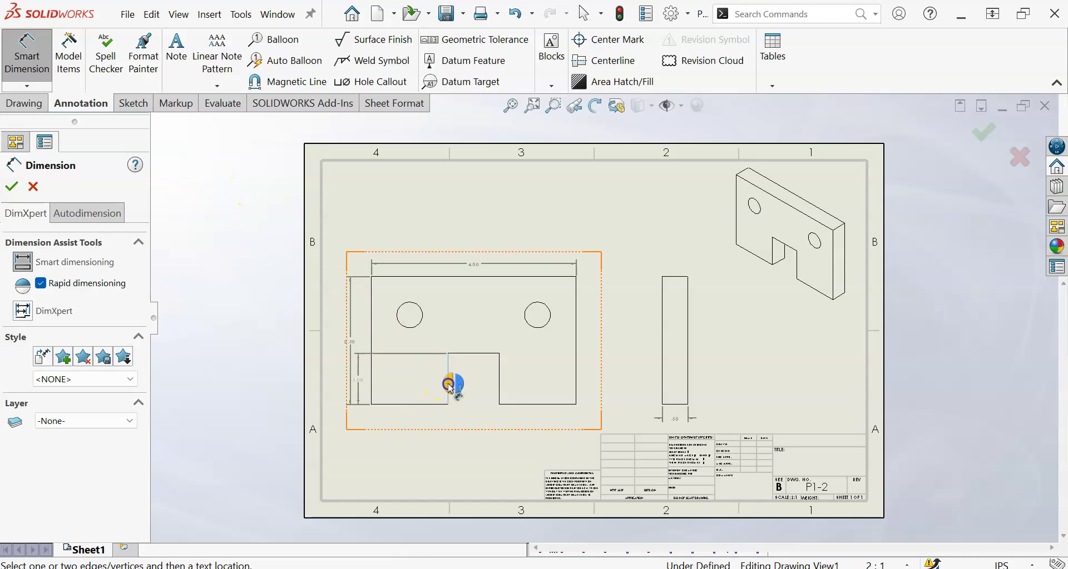
pyautogui.click(460, 441)
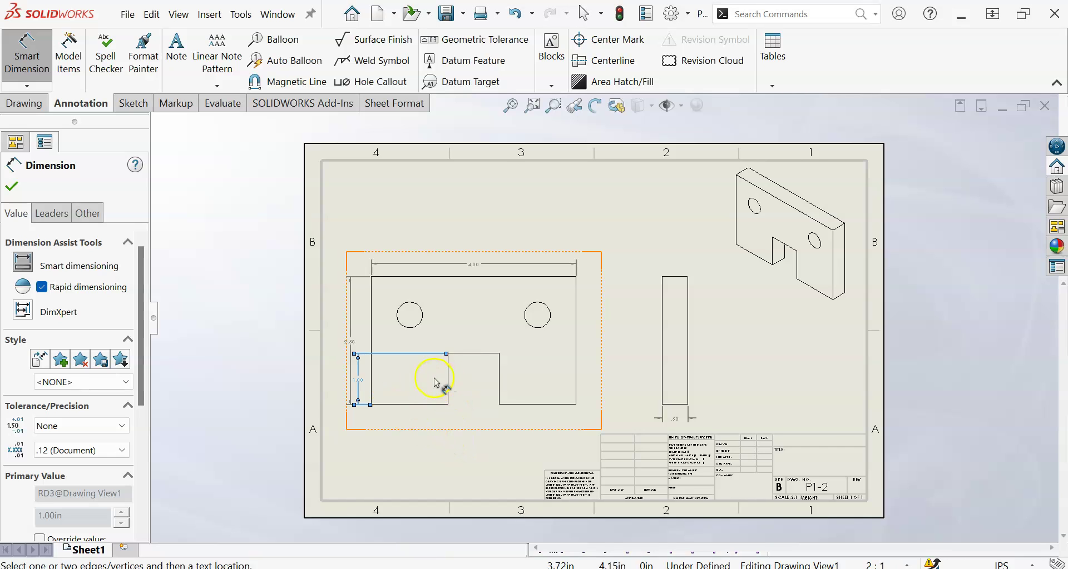
# Dimension the distances from the plate's left edge to both vertical notch edges, stacked below the front view.
pyautogui.click(374, 371)
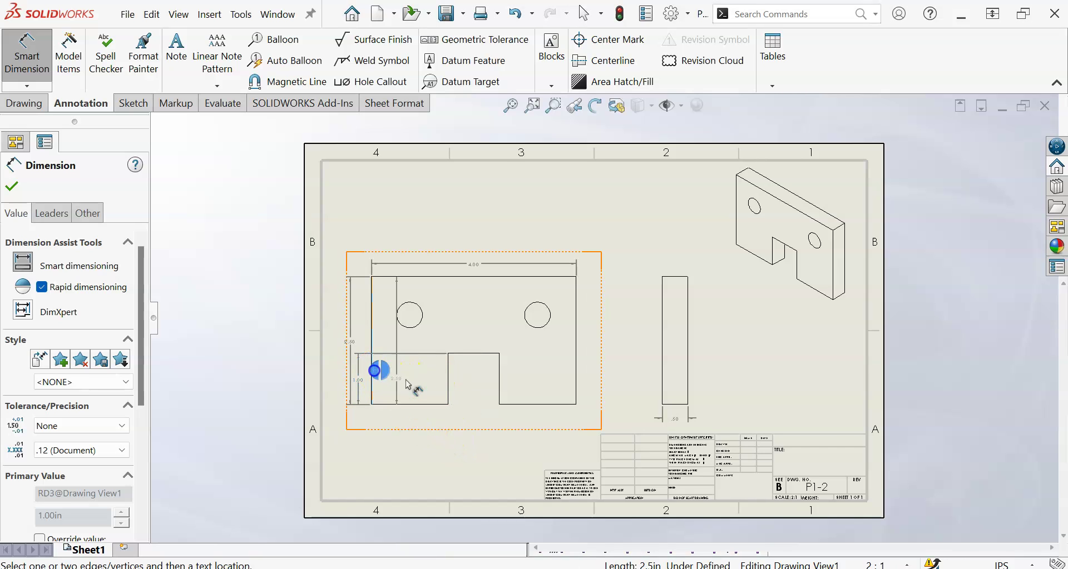
pyautogui.click(448, 382)
pyautogui.click(447, 386)
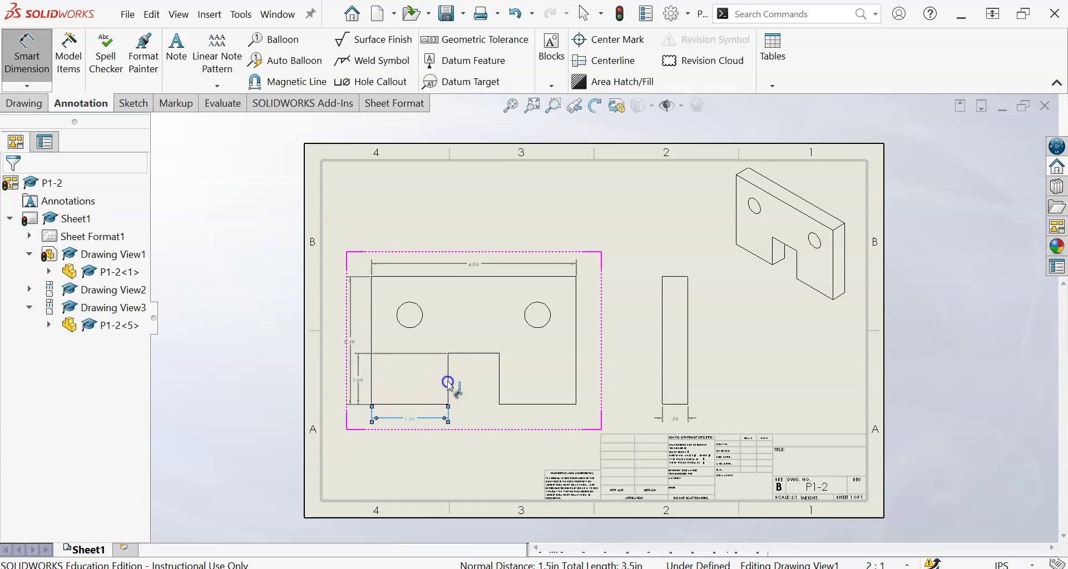
pyautogui.click(384, 380)
pyautogui.click(373, 381)
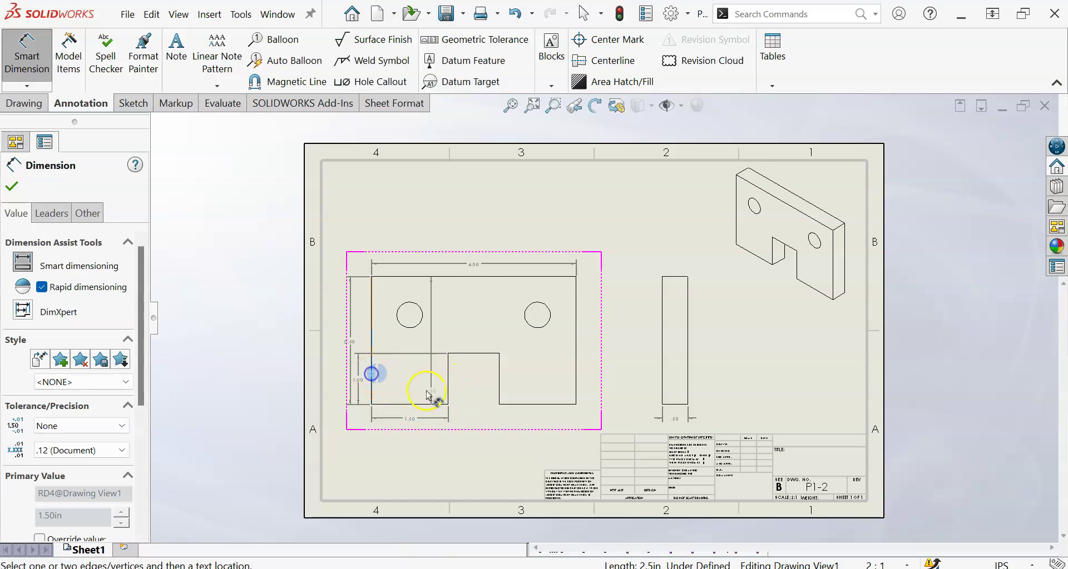
pyautogui.click(499, 385)
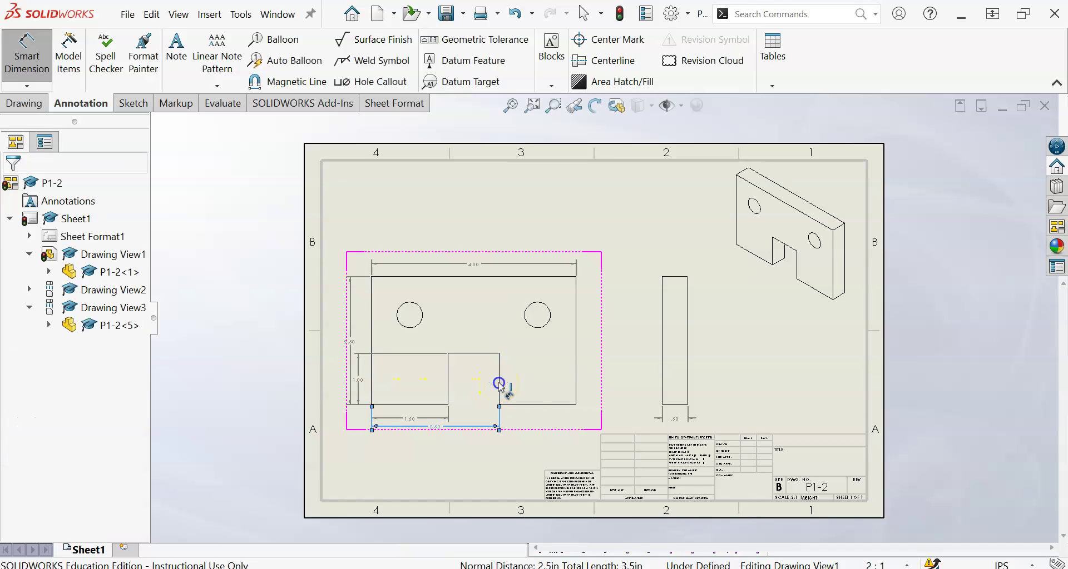
pyautogui.press('Escape')
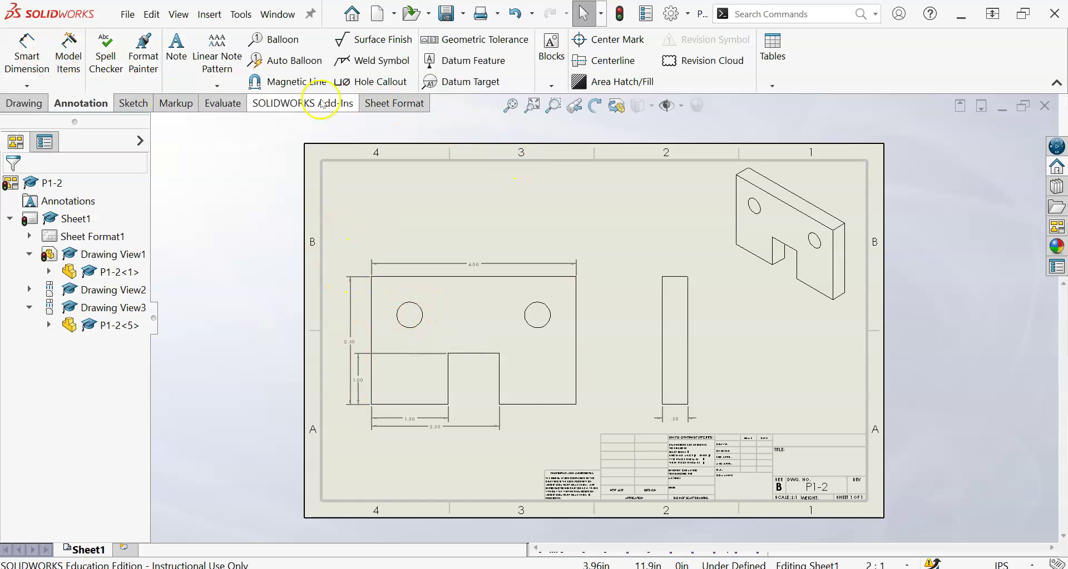
# Add center marks to both holes in the front view.
pyautogui.click(610, 49)
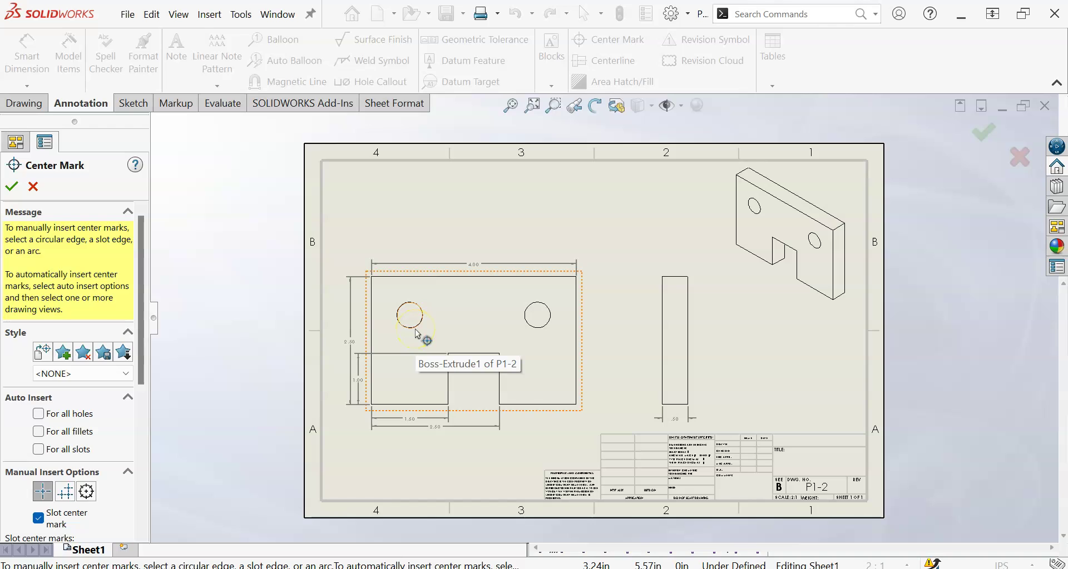
pyautogui.press('Escape')
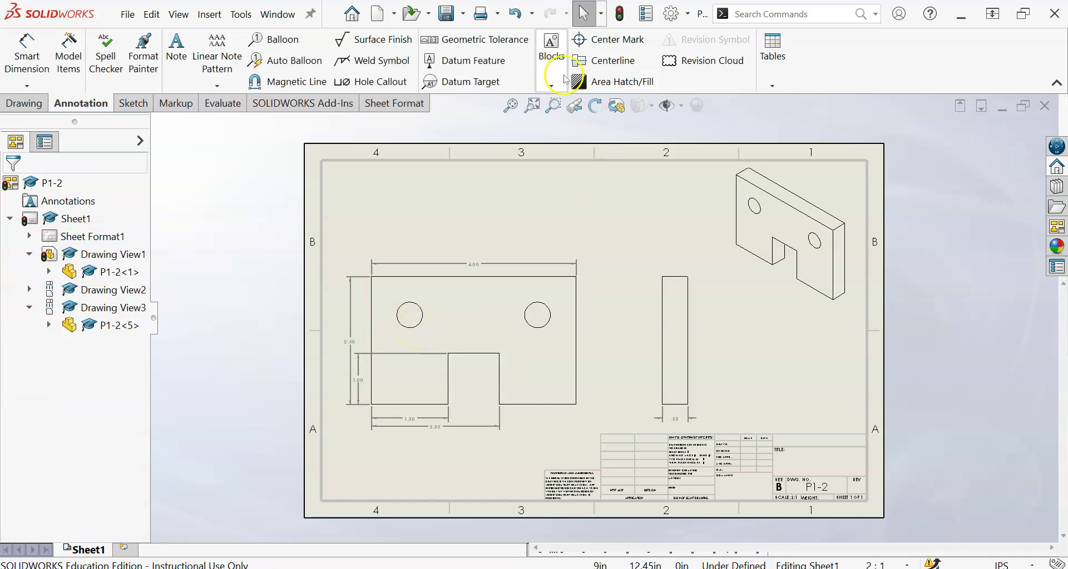
pyautogui.click(604, 43)
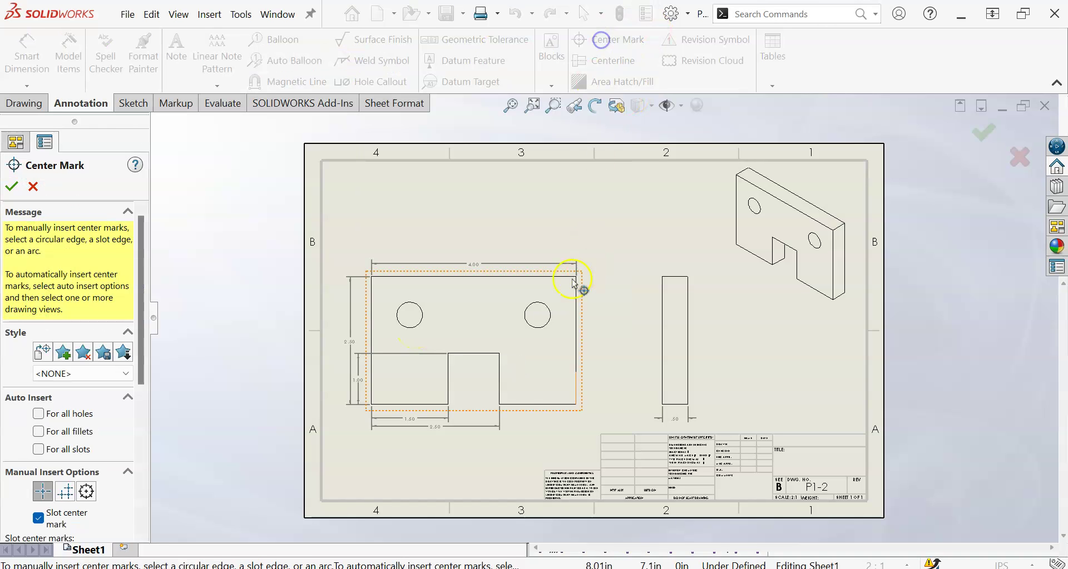
pyautogui.click(418, 327)
pyautogui.click(548, 331)
pyautogui.click(6, 189)
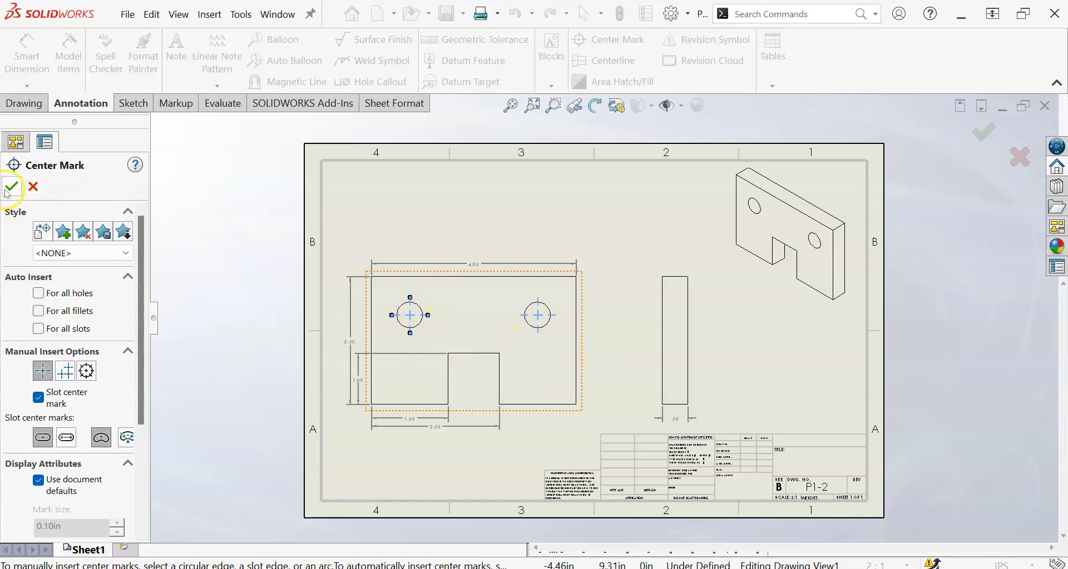
pyautogui.click(587, 239)
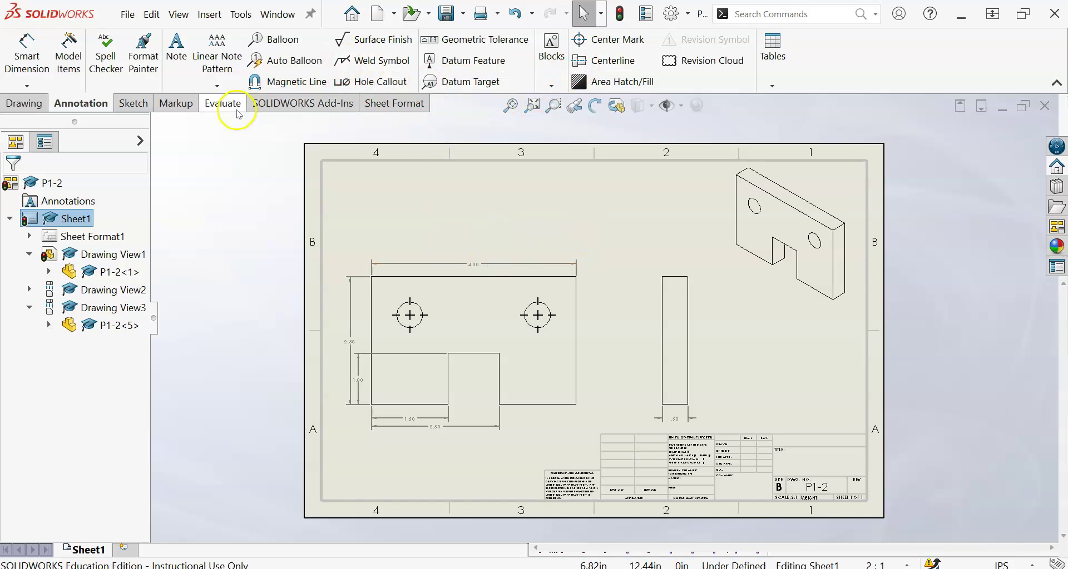
# Draw a horizontal centerline connecting the centers of the two holes in the front view.
pyautogui.click(133, 104)
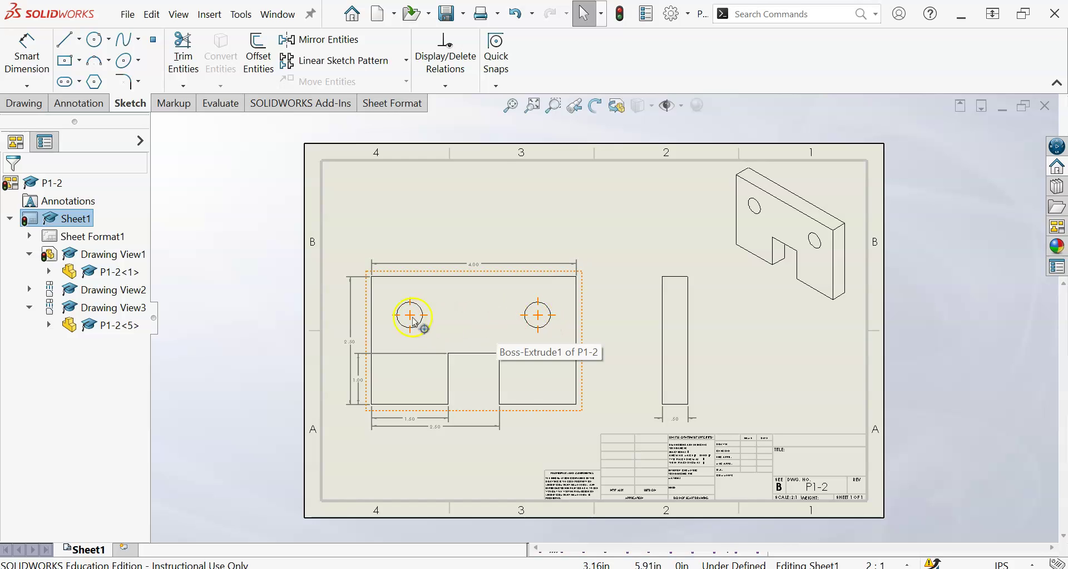
pyautogui.click(80, 40)
pyautogui.click(85, 62)
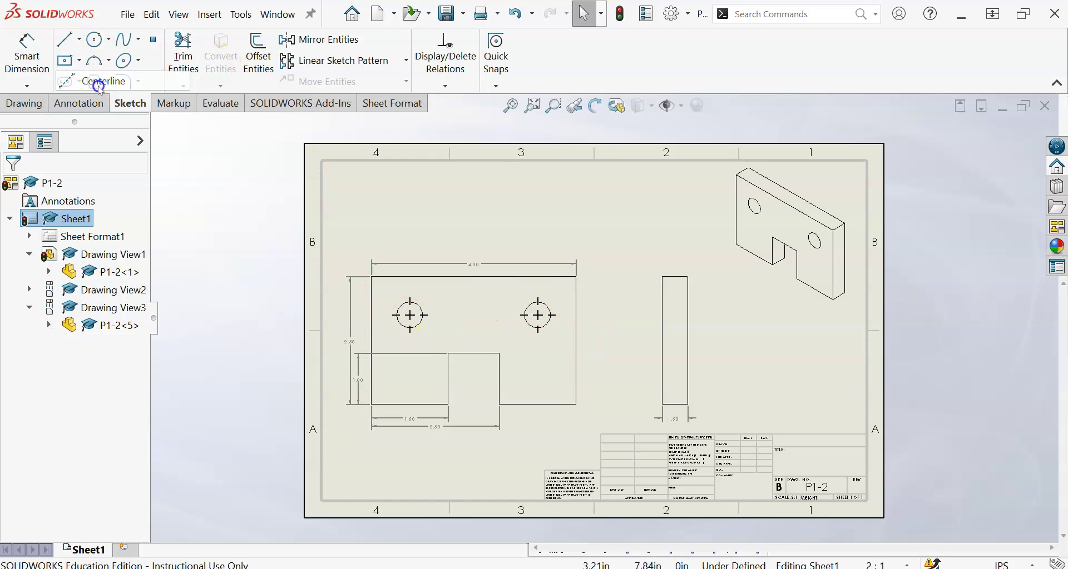
pyautogui.click(410, 315)
pyautogui.click(538, 315)
pyautogui.press('Escape')
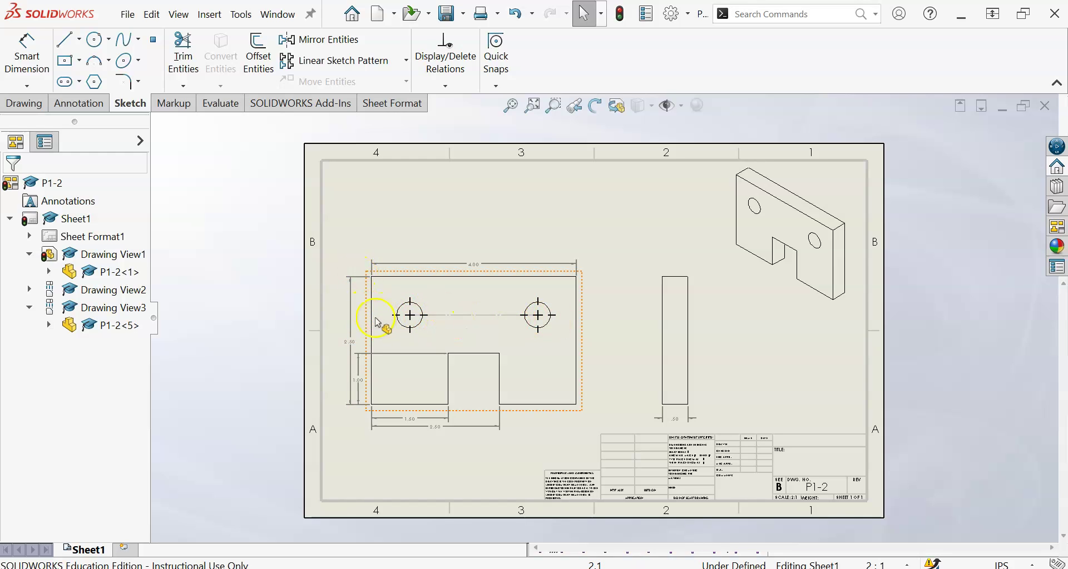
# Dimension the vertical distance from the plate's top edge to the left hole's center in the front view, placed beside the plate's left edge.
pyautogui.click(27, 56)
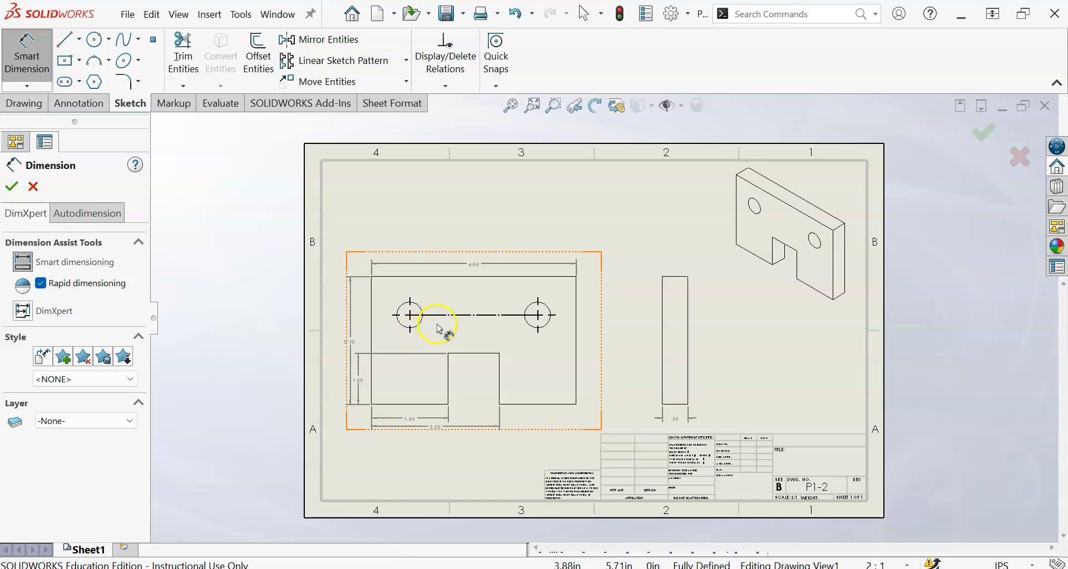
pyautogui.click(398, 277)
pyautogui.click(398, 315)
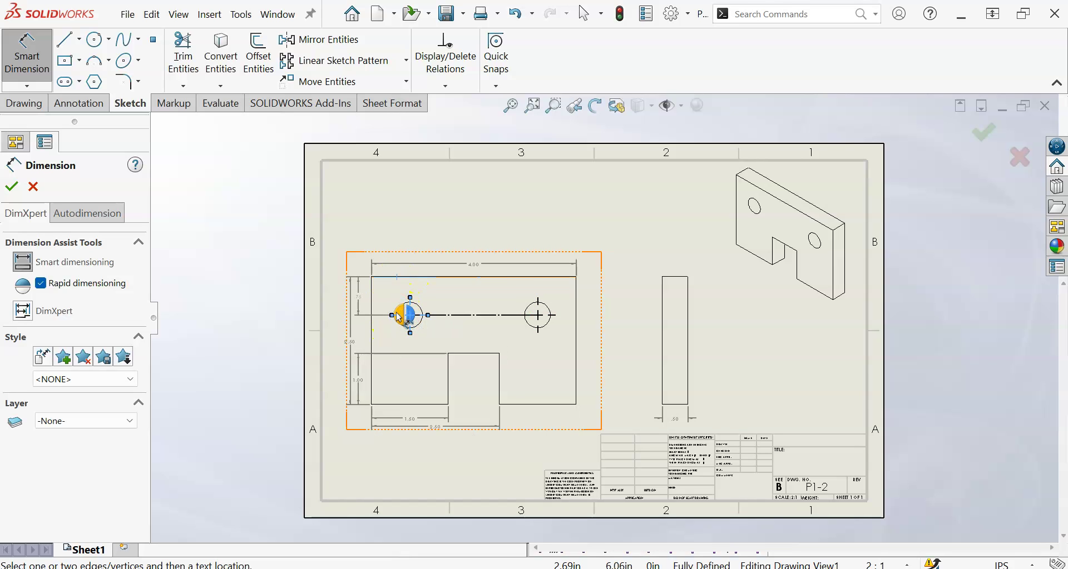
pyautogui.click(398, 317)
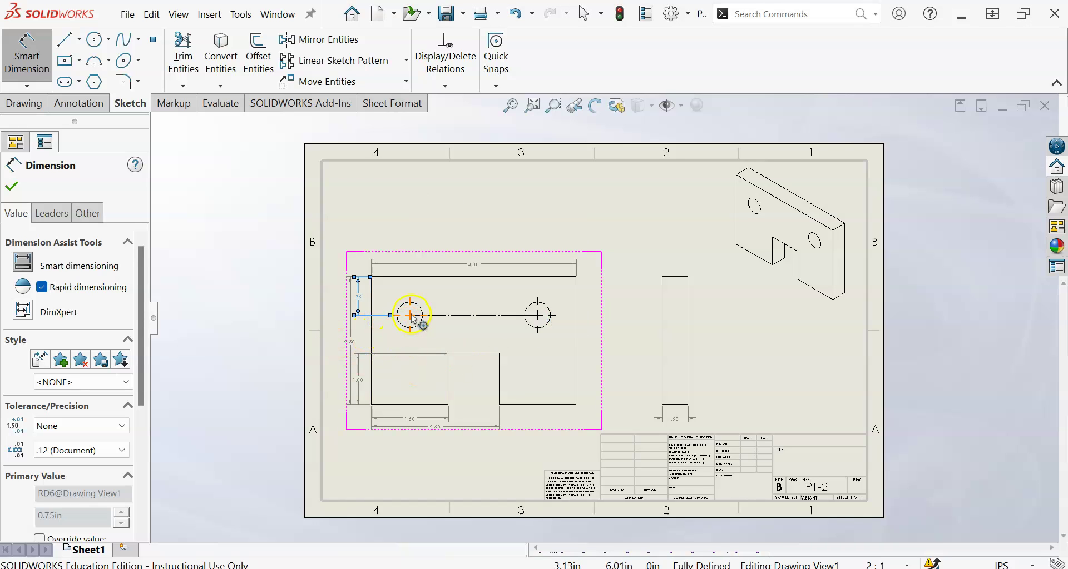
# Dimension the horizontal distances from the plate's left edge to the left hole's center and between the two hole centers, placed above the plate.
pyautogui.click(372, 330)
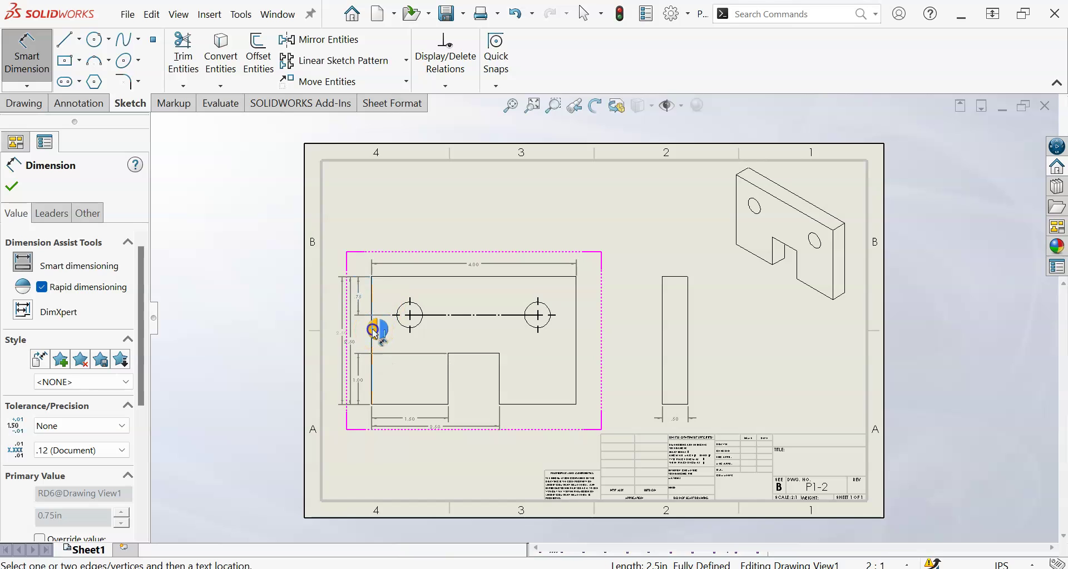
pyautogui.click(410, 315)
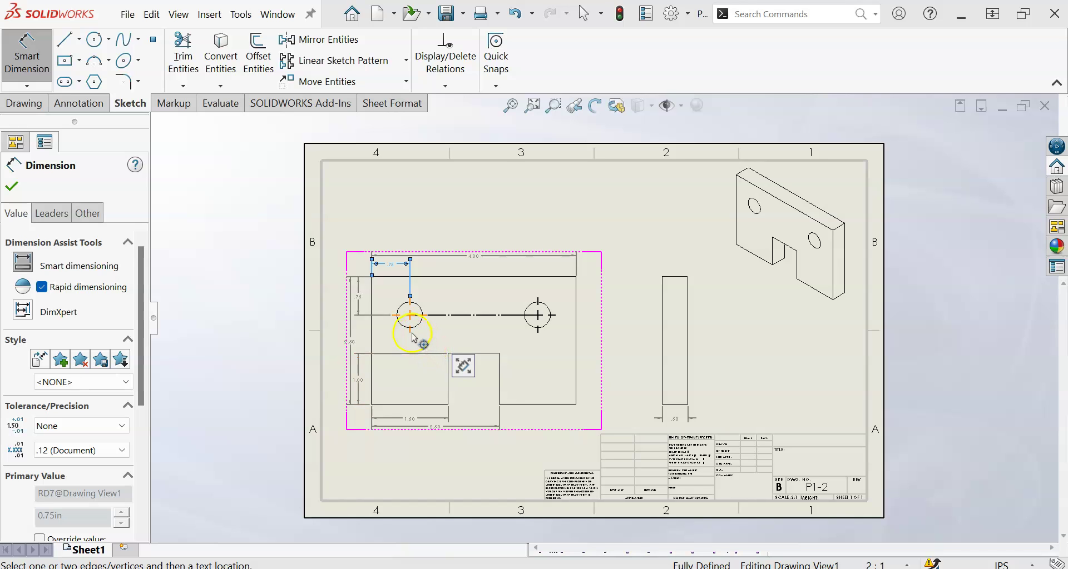
pyautogui.click(537, 334)
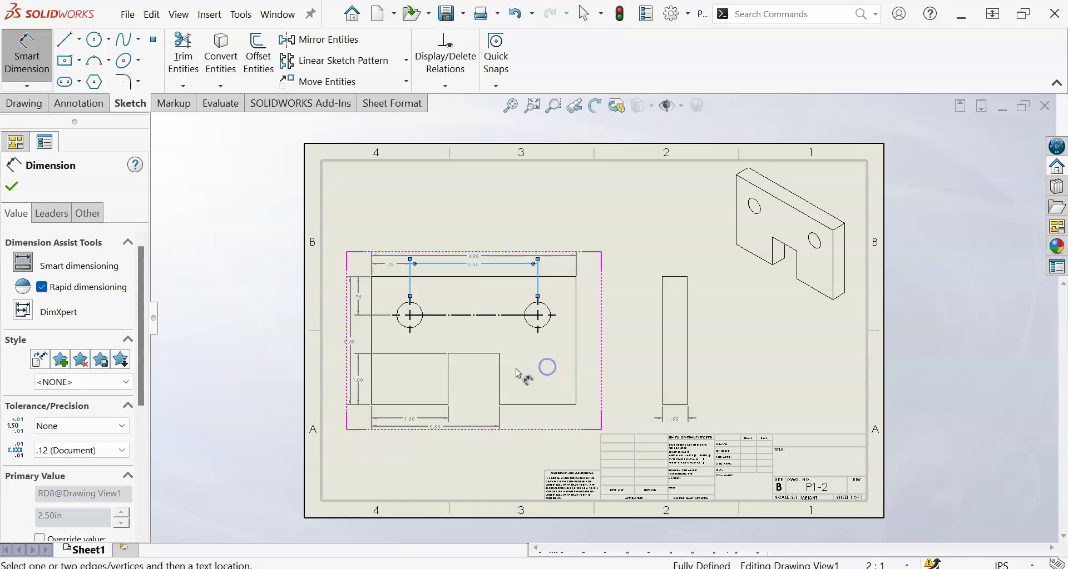
pyautogui.press('Escape')
pyautogui.click(539, 353)
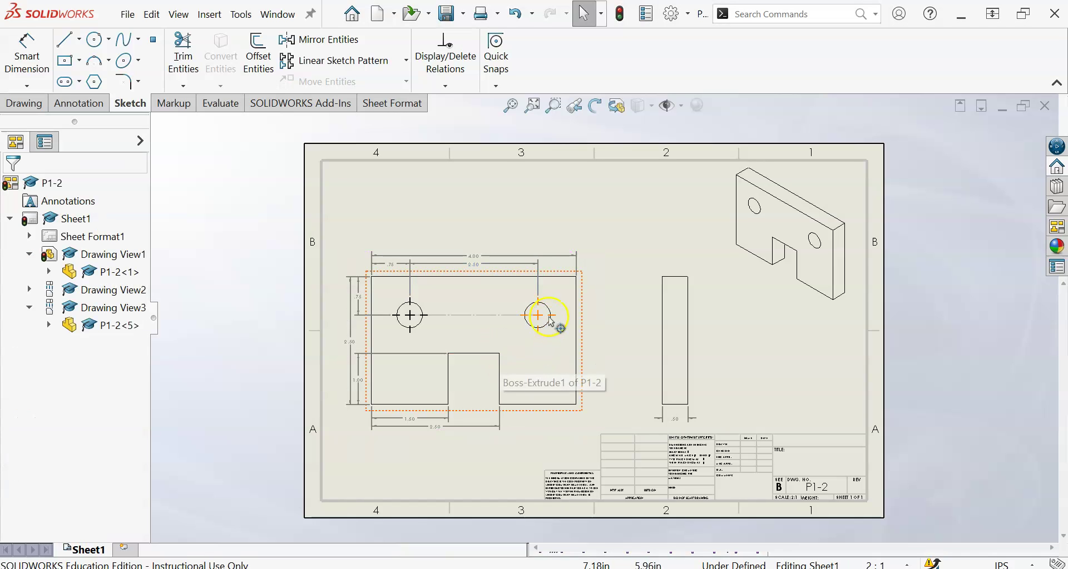
# Dimension the right hole's diameter in the front view, with the value placed outside the plate's upper right corner.
pyautogui.click(37, 48)
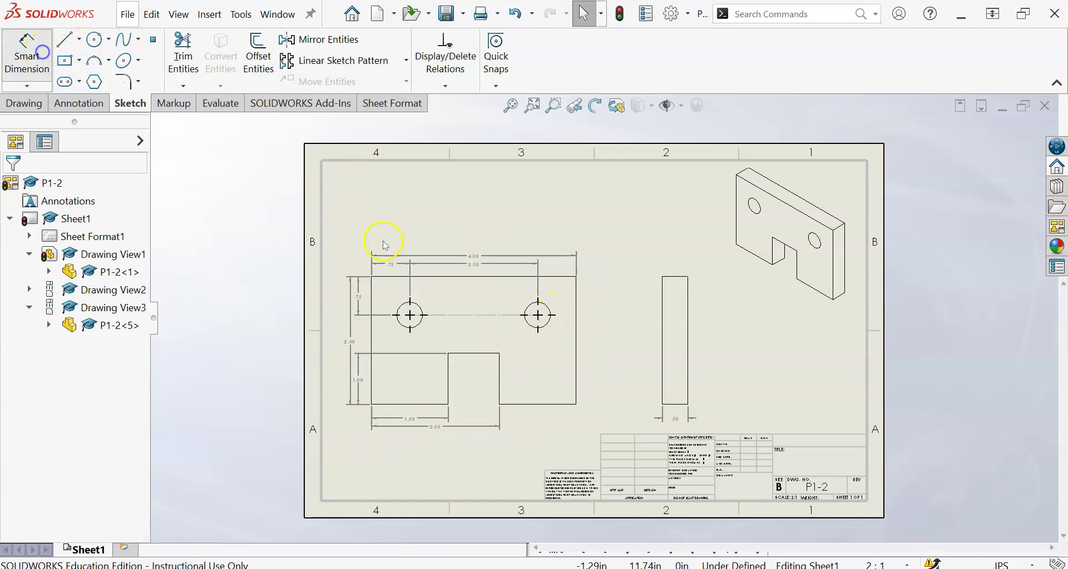
pyautogui.click(548, 312)
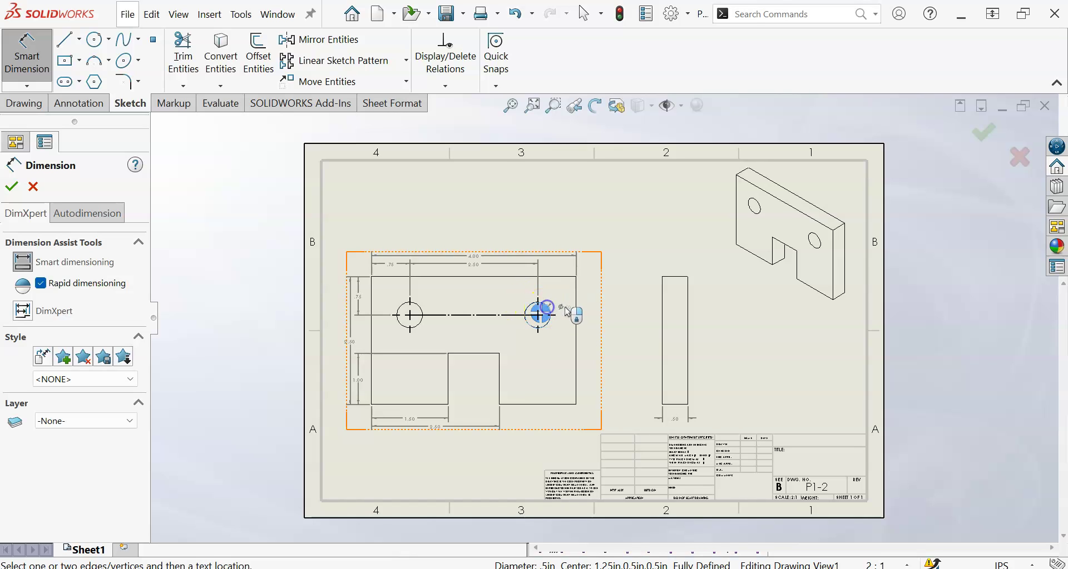
pyautogui.click(597, 267)
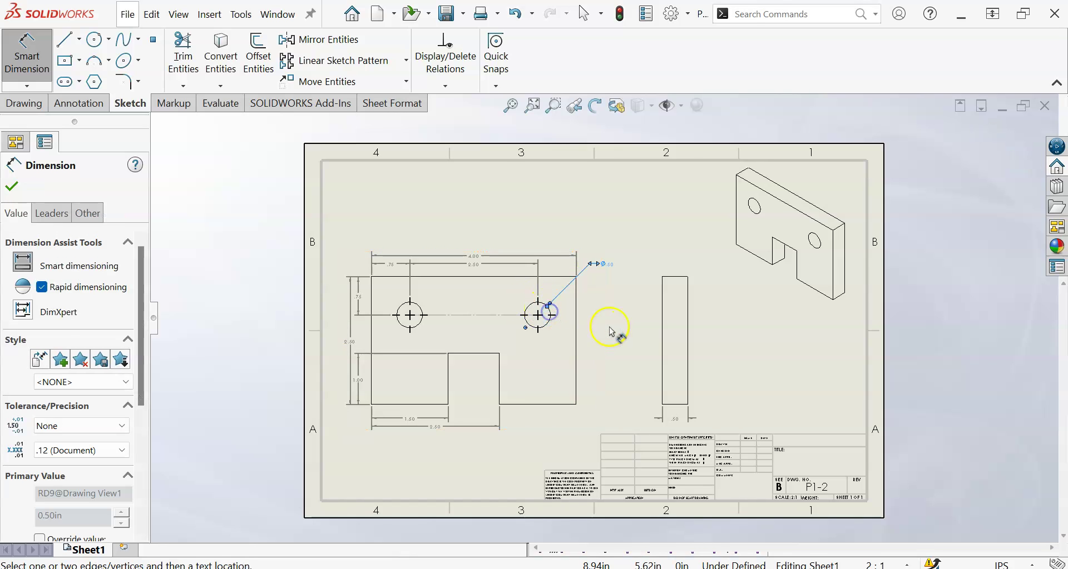
pyautogui.press('Escape')
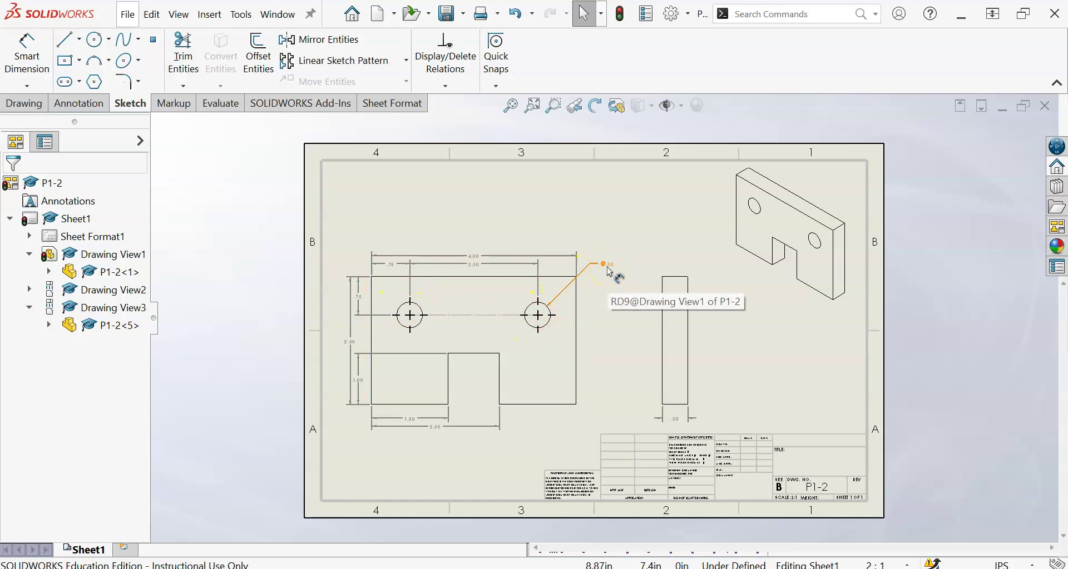
pyautogui.click(551, 313)
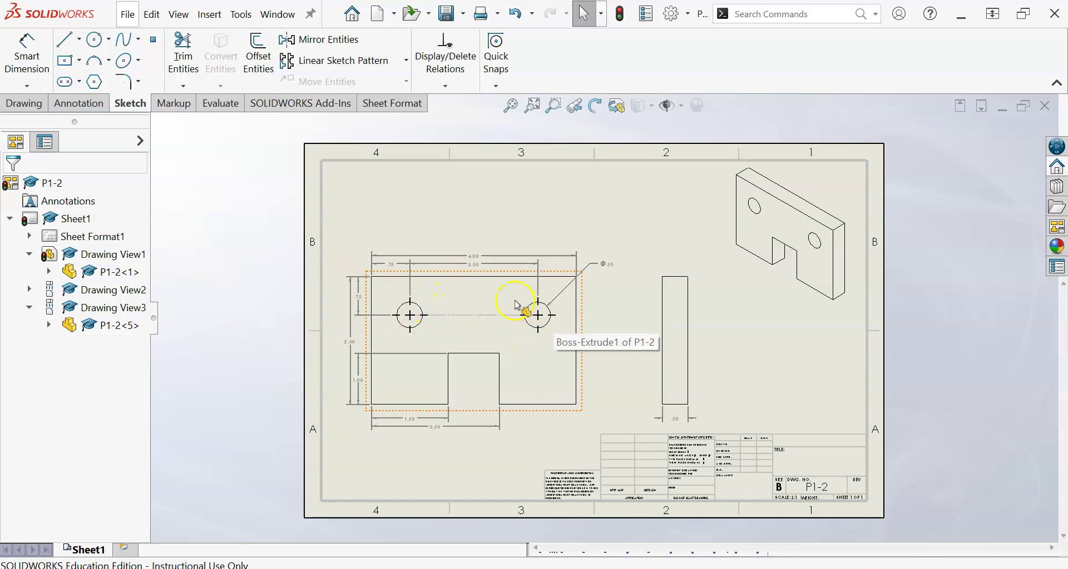
# Add the prefix "2X" to the hole diameter dimension's text.
pyautogui.click(612, 269)
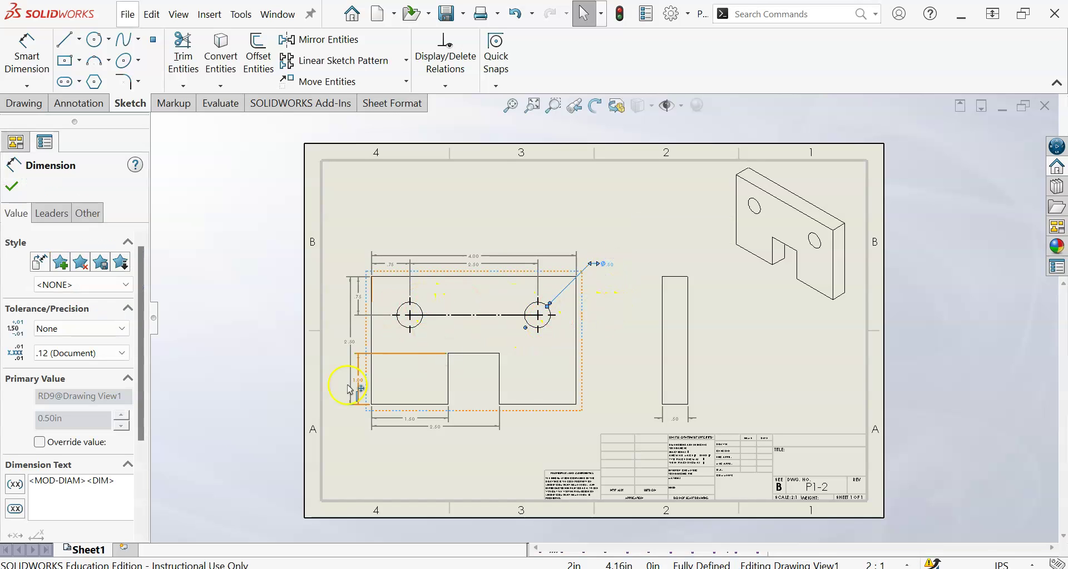
pyautogui.moveTo(142, 338); pyautogui.dragTo(129, 385)
pyautogui.click(30, 409)
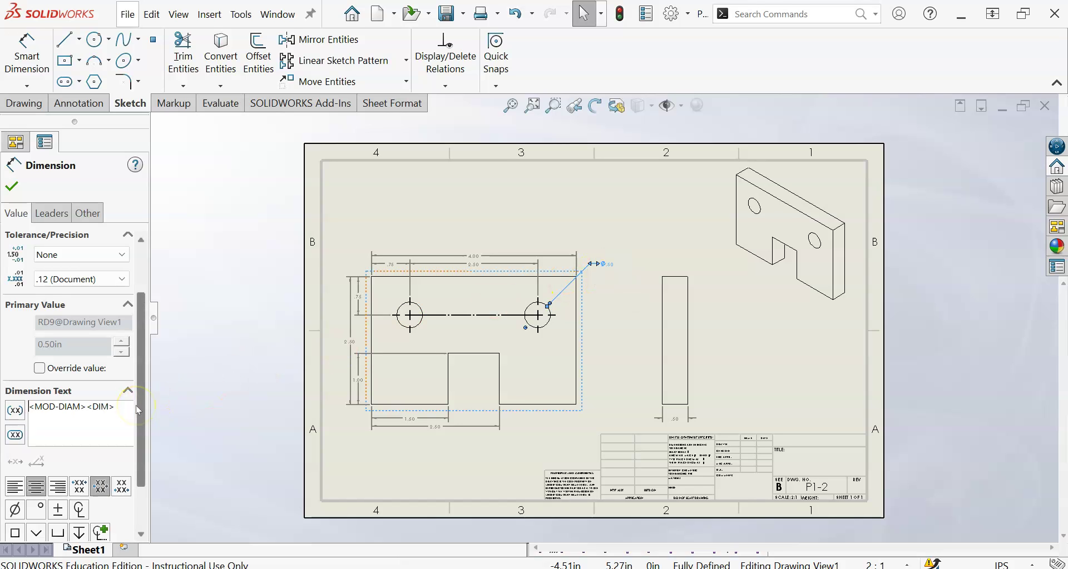
pyautogui.write('2X')
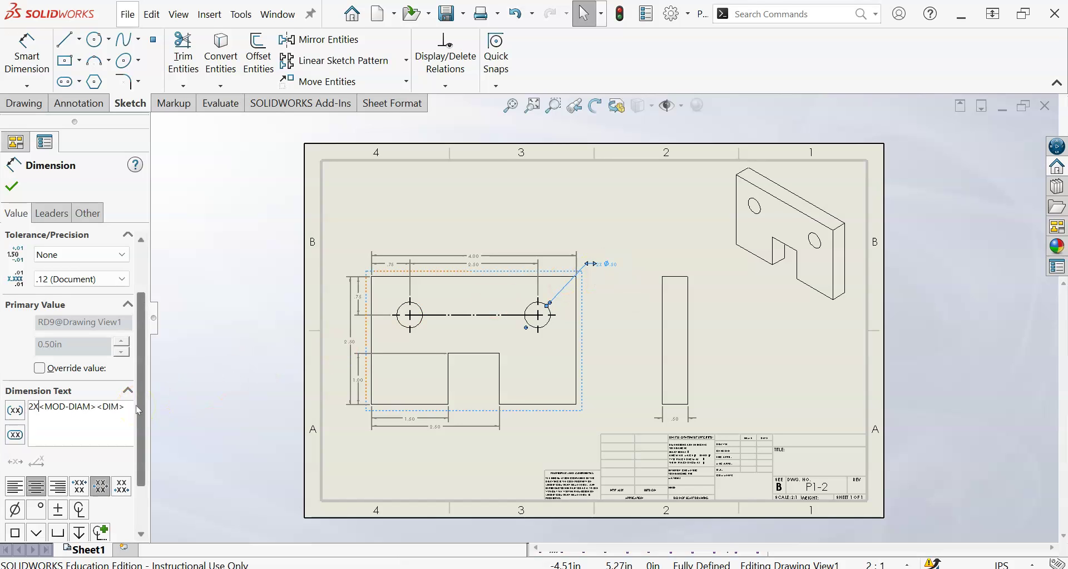
pyautogui.click(12, 186)
# Place a note in the sheet's lower left area, below the front view, with the bold, underlined heading "NOTES:".
pyautogui.scroll(-2, 538, 251)
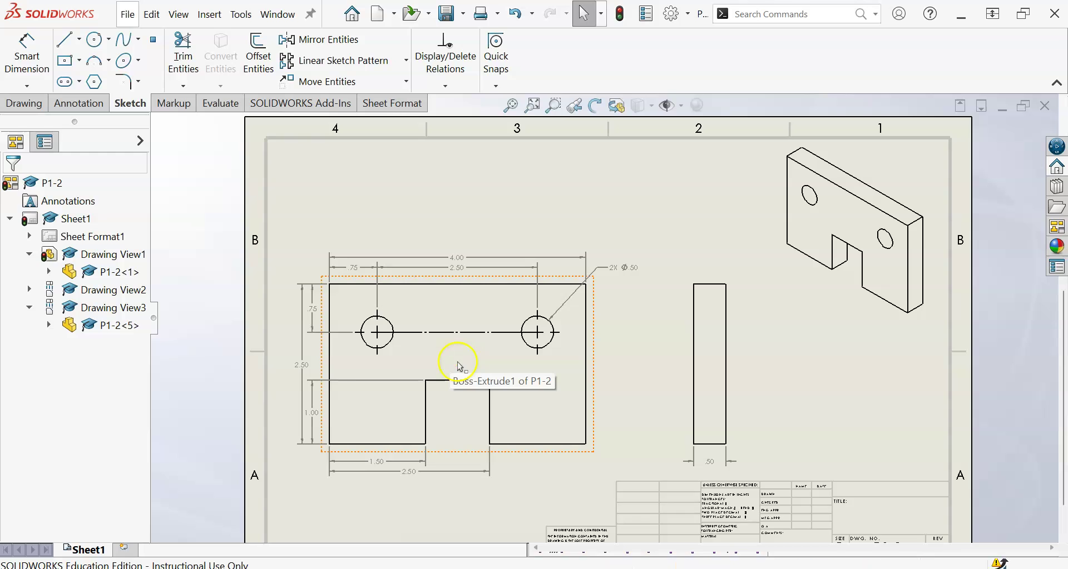
pyautogui.scroll(2, 575, 350)
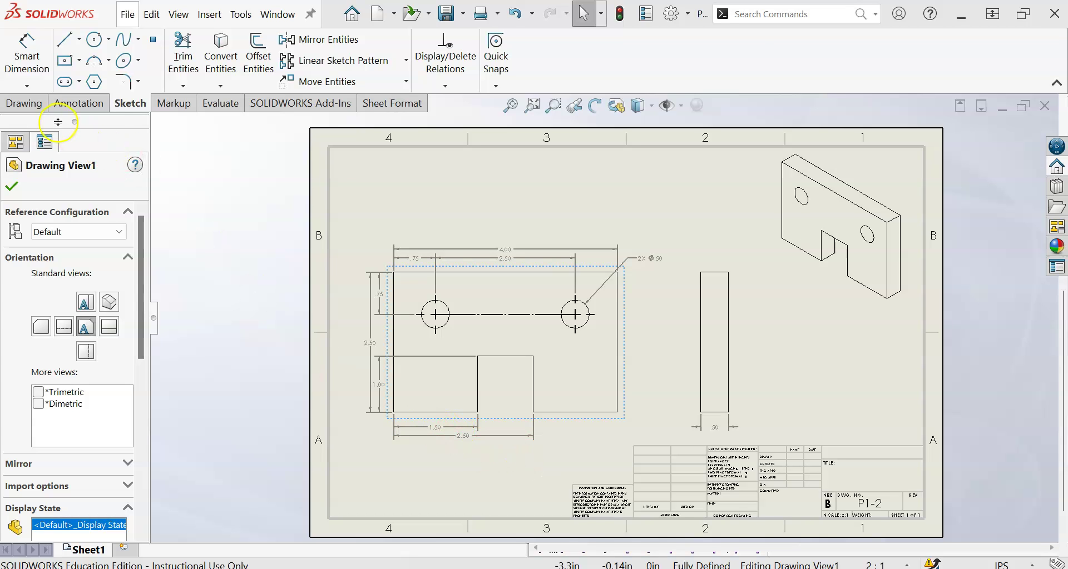
pyautogui.click(79, 103)
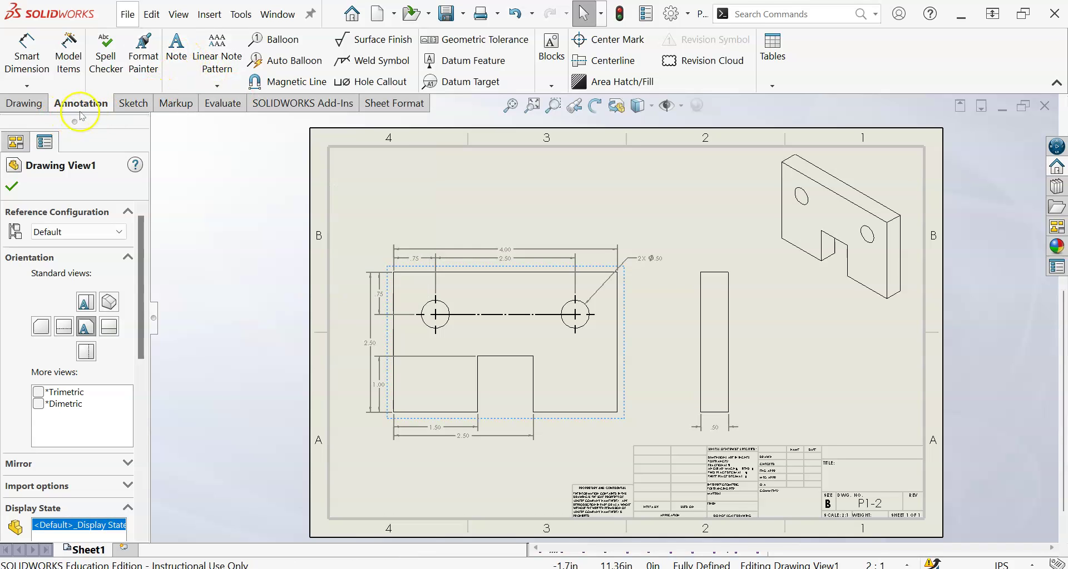
pyautogui.click(182, 58)
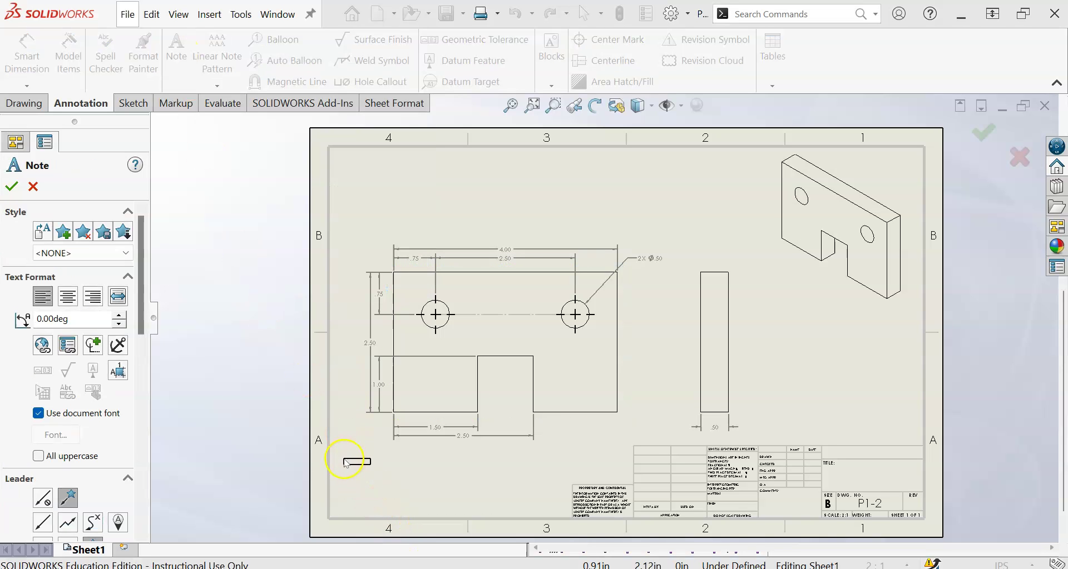
pyautogui.click(345, 465)
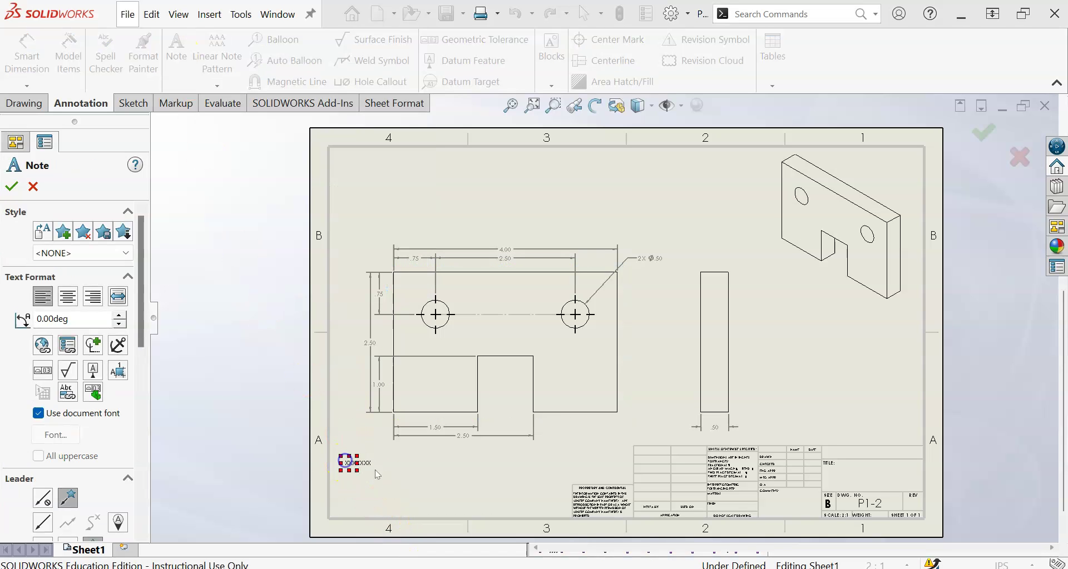
pyautogui.click(633, 434)
pyautogui.click(675, 433)
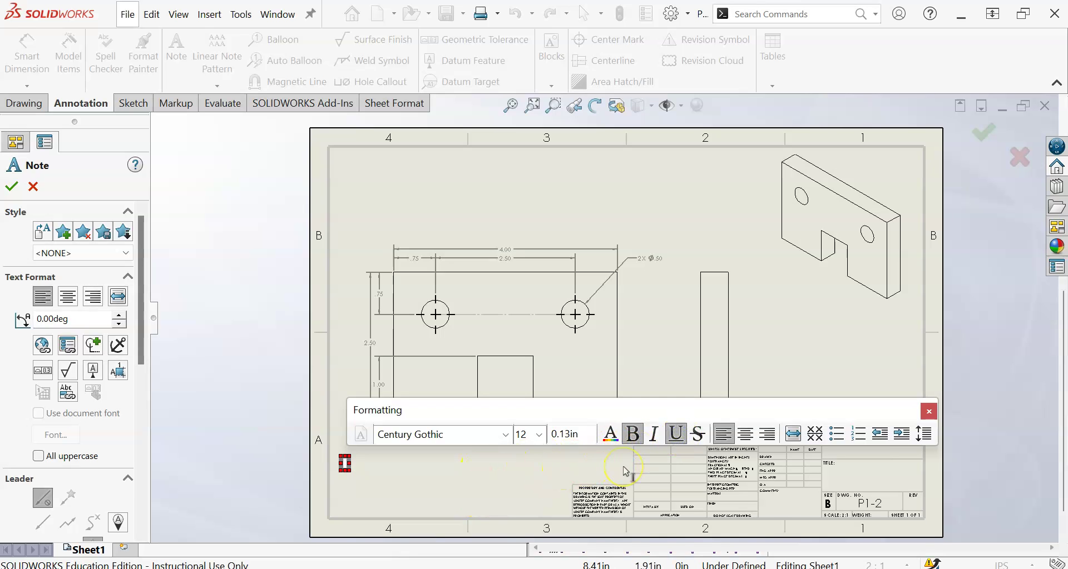
pyautogui.write('NOTES')
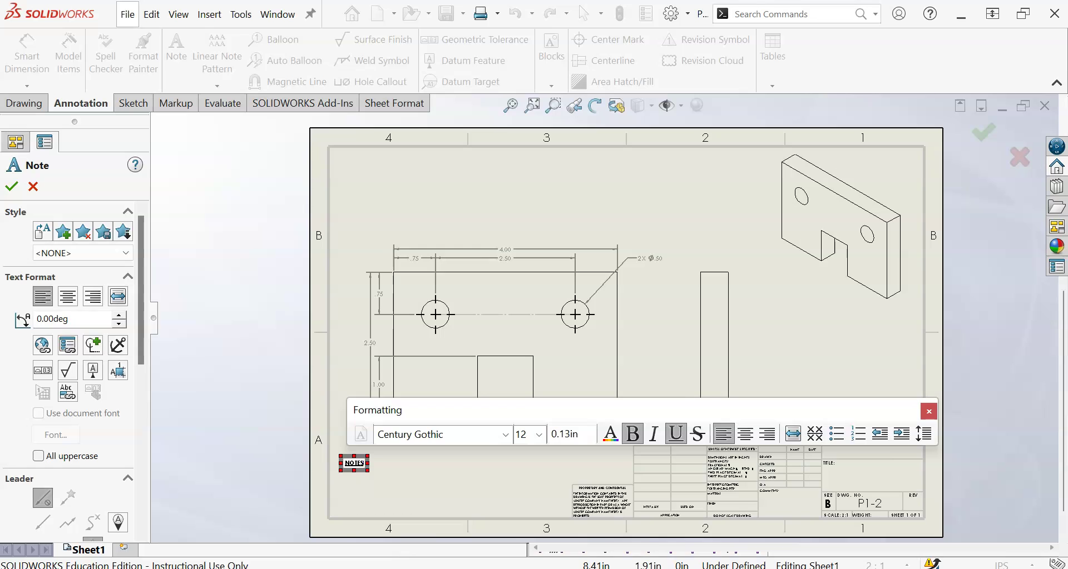
pyautogui.write(':')
# Add the bulleted line "UNITS ARE INCHES" below the note's heading, without bold or underline, and finish the note.
pyautogui.press('Return')
pyautogui.click(633, 434)
pyautogui.click(676, 435)
pyautogui.click(836, 434)
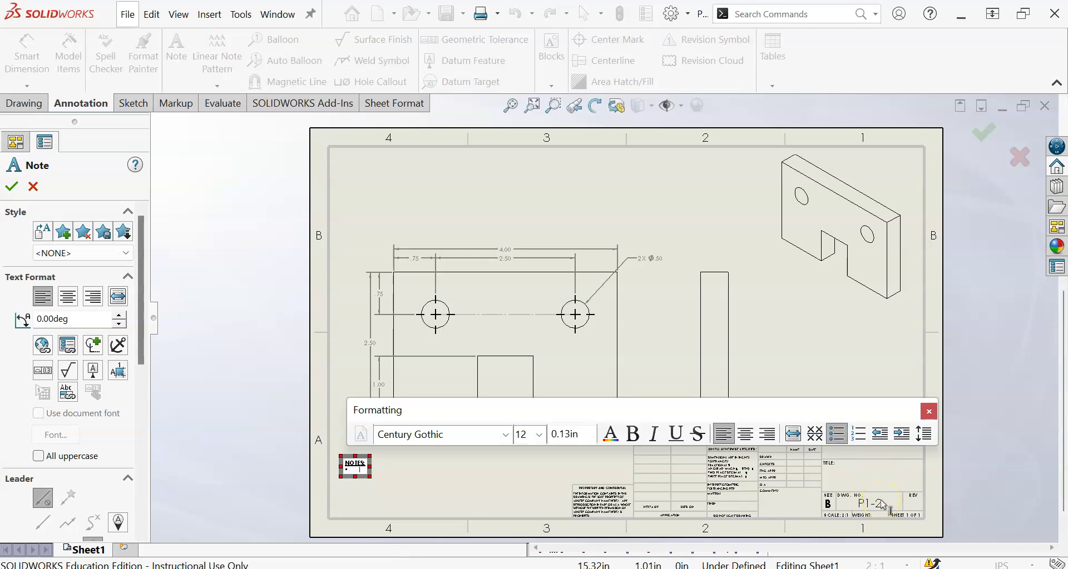
pyautogui.write('UNITS ARE INCEHS')
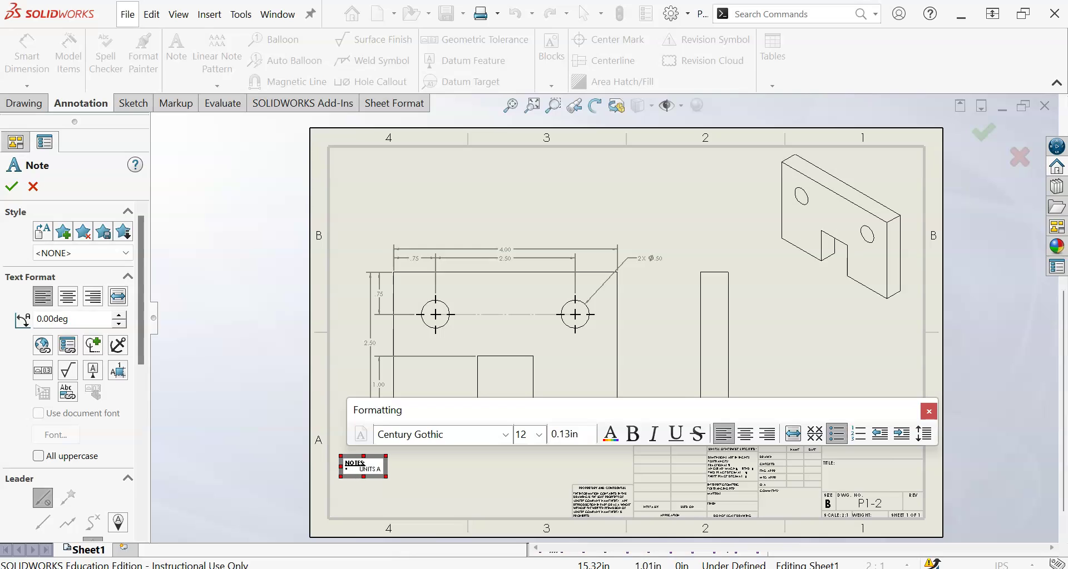
pyautogui.press('BackSpace')
pyautogui.press('BackSpace')
pyautogui.write('HES')
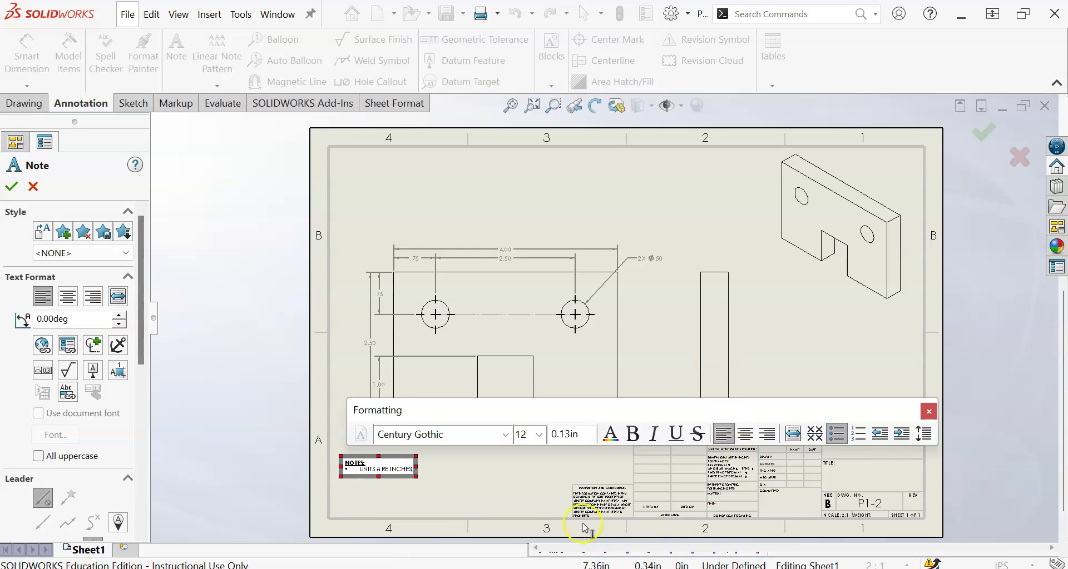
pyautogui.click(536, 487)
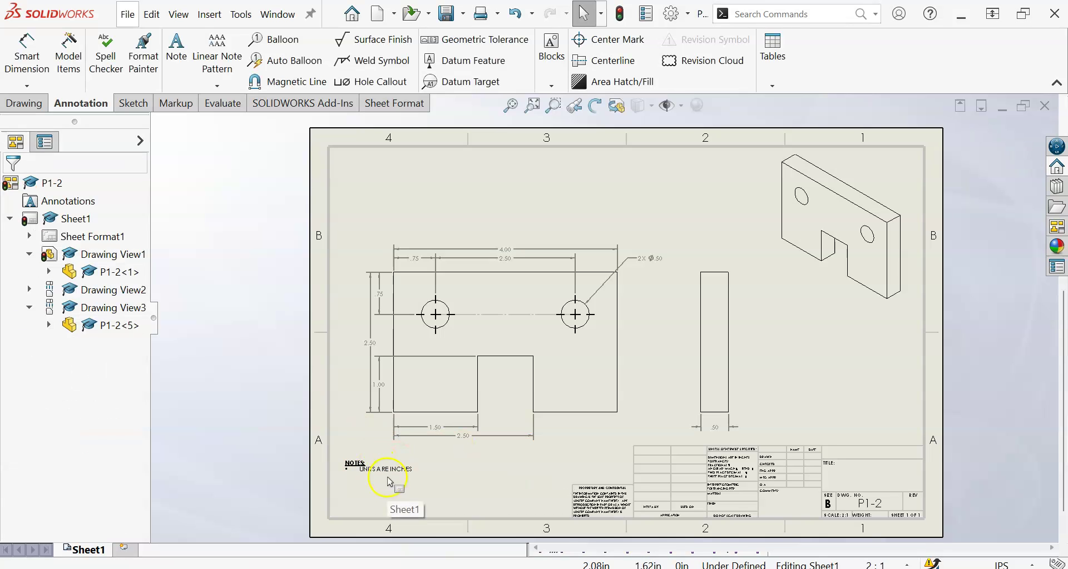